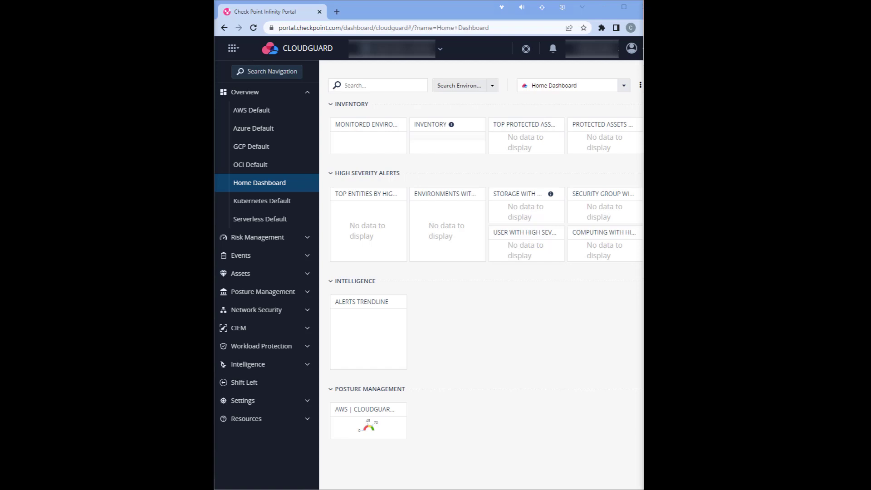
- From Global Settings > Identity & Access, start adding a new identity provider in Infinity Portal
{"action": "left_click", "coordinate": [632, 48]}
{"action": "left_click", "coordinate": [634, 90]}
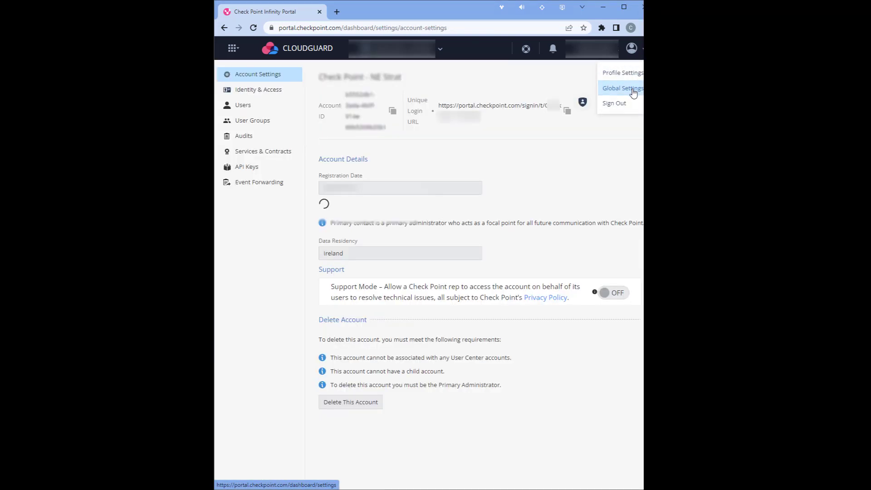
{"action": "left_click", "coordinate": [256, 94]}
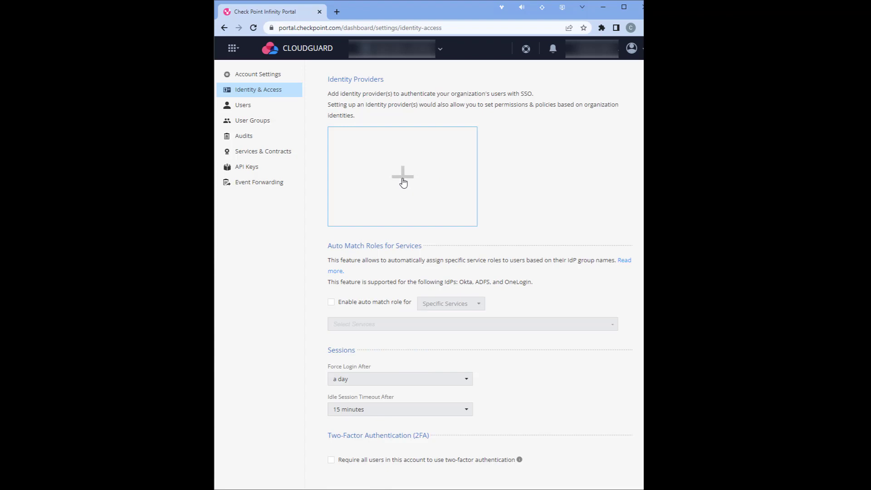
{"action": "left_click", "coordinate": [403, 180]}
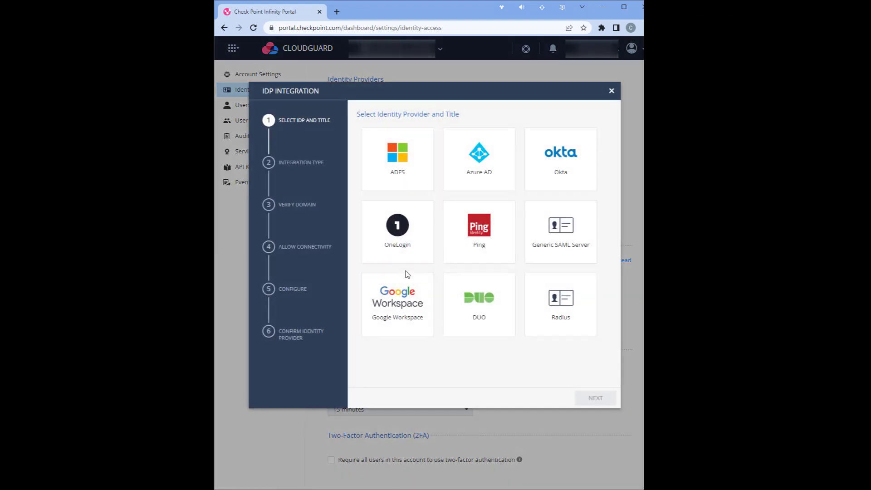
- Pick Google Workspace as the identity provider and advance the IDP Integration wizard
{"action": "left_click", "coordinate": [404, 310]}
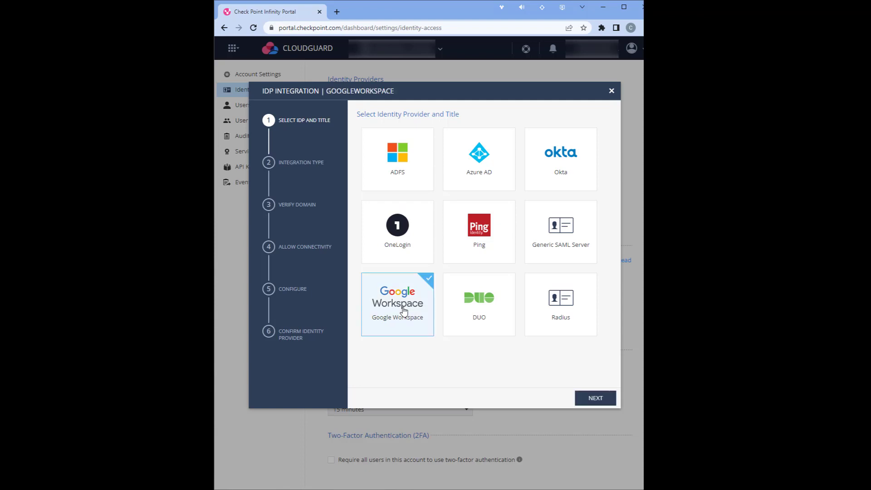
{"action": "left_click", "coordinate": [596, 399]}
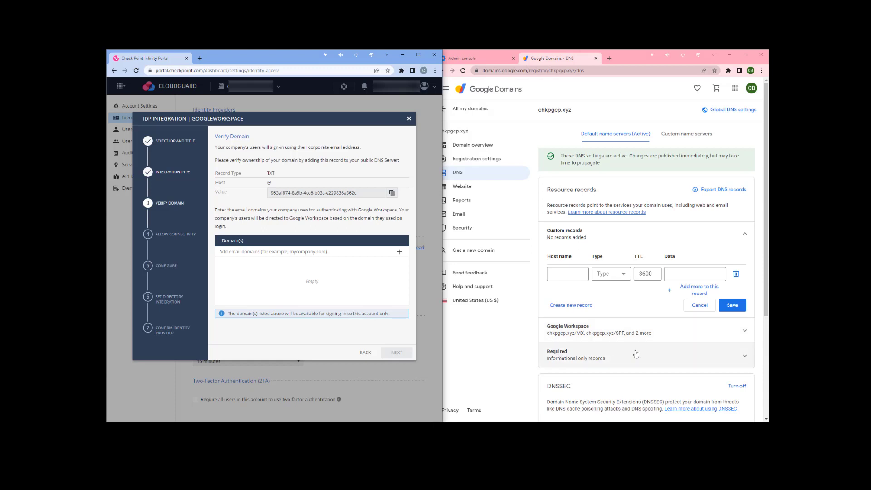
- Enter chkpgcp.xyz as the sign-in domain and copy the TXT record verification value
{"action": "left_click", "coordinate": [335, 251]}
{"action": "type", "text": "chkpgcp.xyz"}
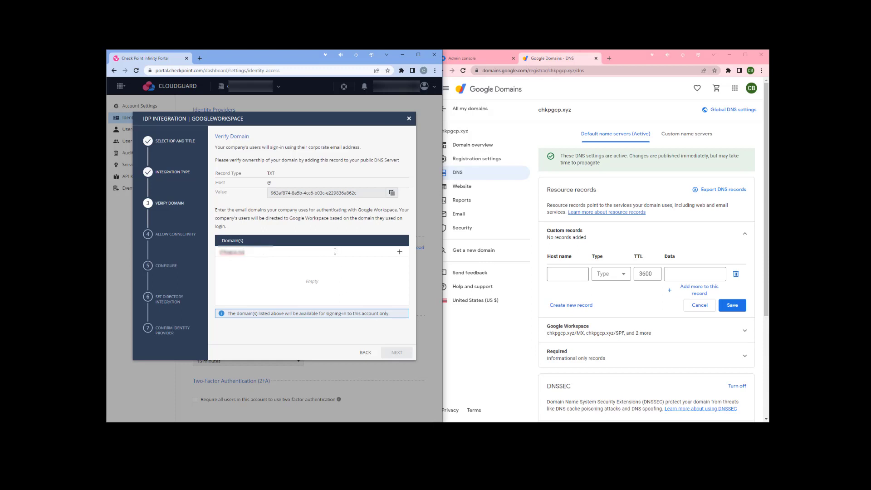
{"action": "left_click", "coordinate": [391, 192]}
{"action": "key", "text": "alt+Tab"}
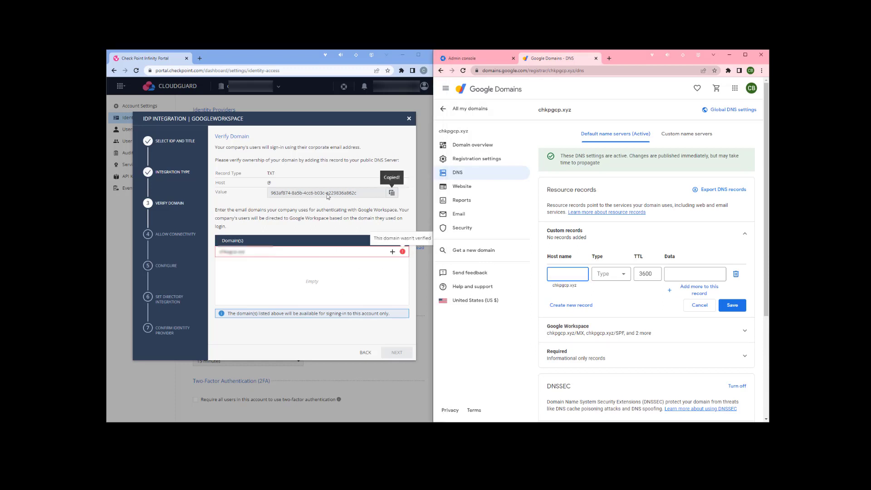
{"action": "left_click", "coordinate": [391, 194]}
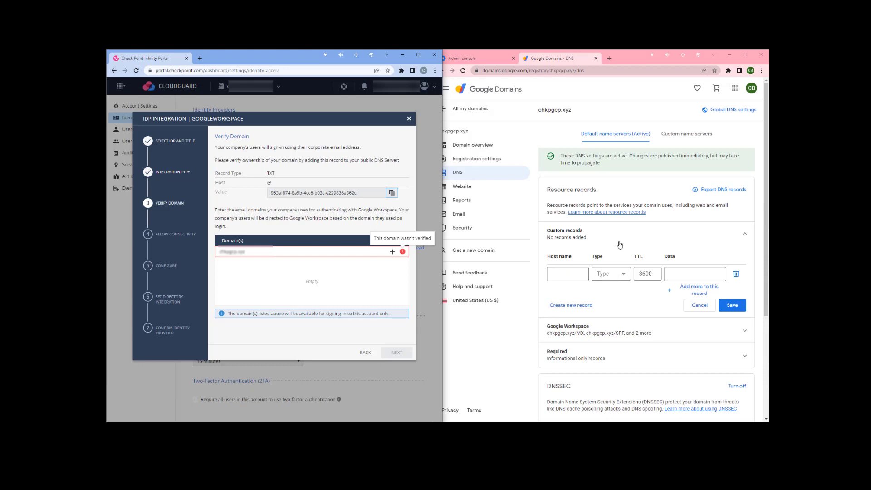
- In Google Domains, save a custom TXT record whose data is the pasted verification value
{"action": "left_click", "coordinate": [592, 103]}
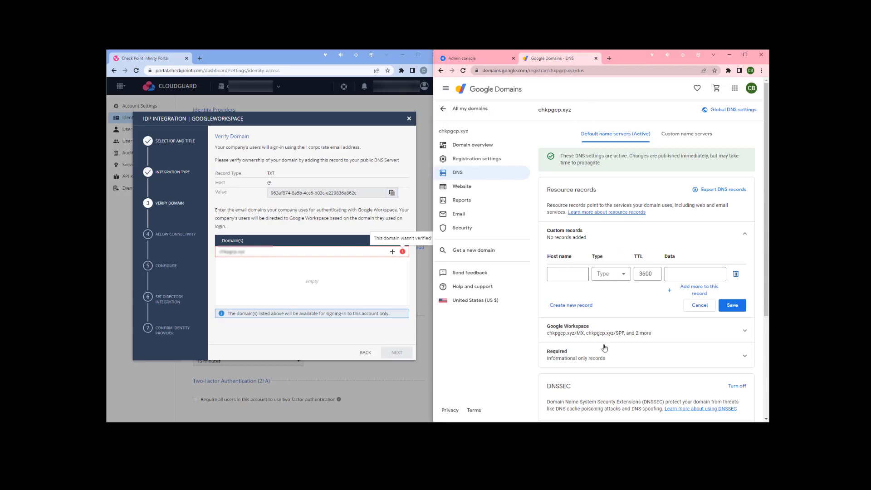
{"action": "left_click", "coordinate": [610, 274]}
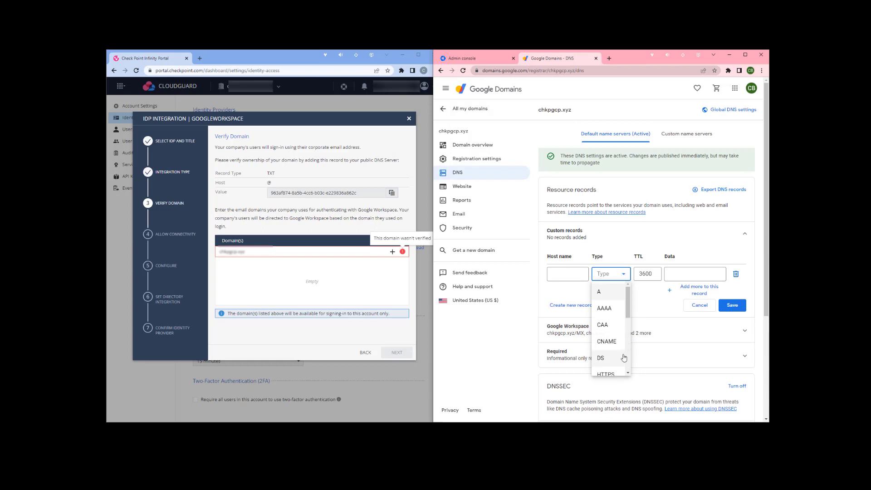
{"action": "scroll", "coordinate": [611, 354], "scroll_direction": "down", "scroll_amount": 2}
{"action": "scroll", "coordinate": [611, 361], "scroll_direction": "down", "scroll_amount": 3}
{"action": "left_click", "coordinate": [609, 364]}
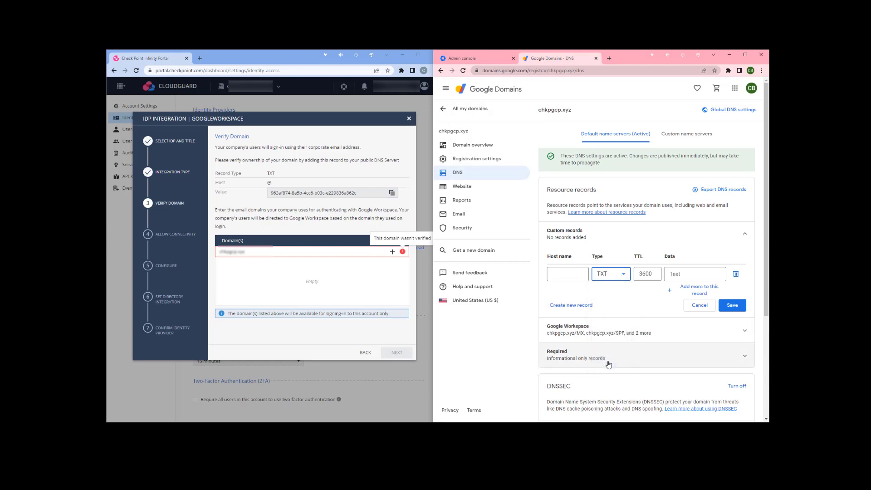
{"action": "left_click", "coordinate": [686, 274]}
{"action": "key", "text": "ctrl+v"}
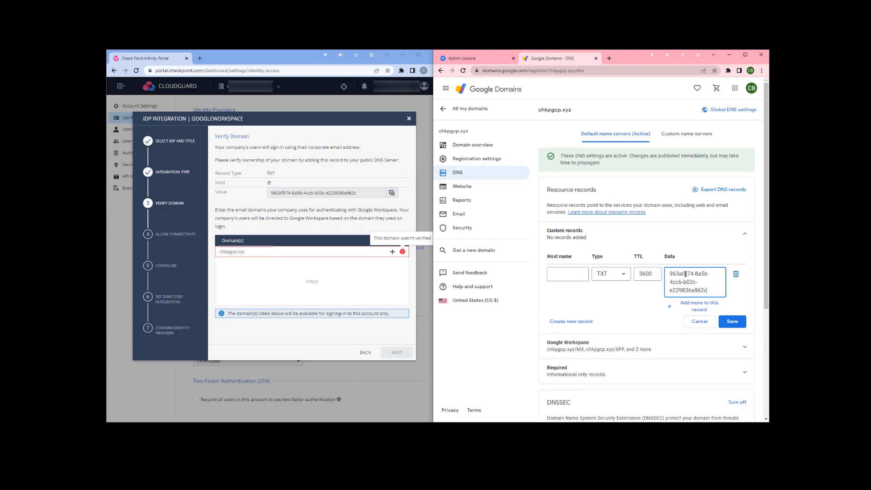
{"action": "left_click", "coordinate": [730, 323]}
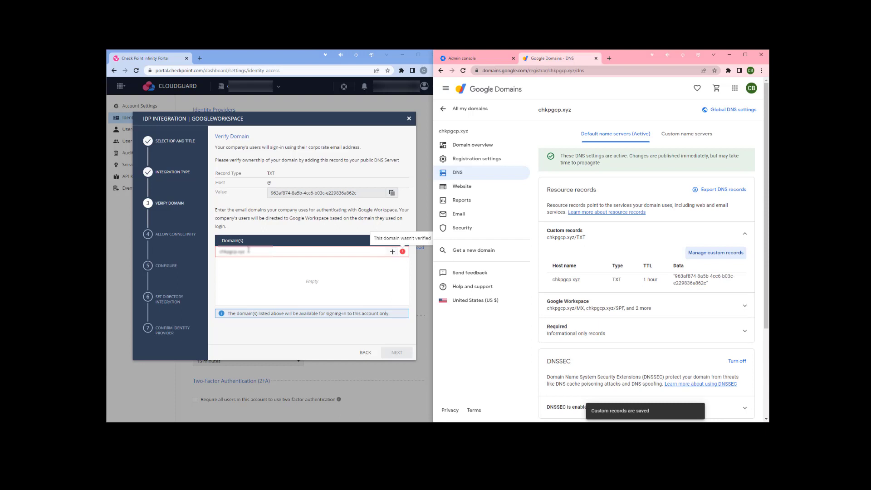
- Verify chkpgcp.xyz and add it to the wizard's Domain(s) list
{"action": "left_click_drag", "start_coordinate": [249, 253], "coordinate": [199, 249]}
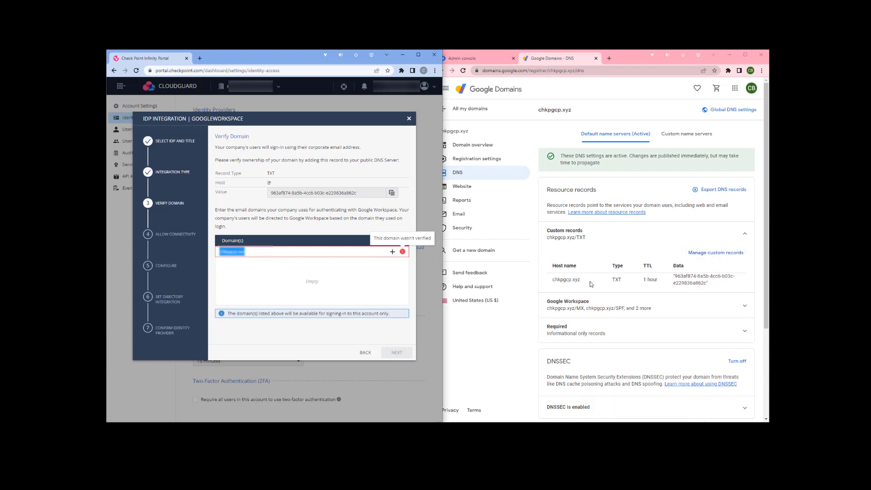
{"action": "scroll", "coordinate": [592, 284], "scroll_direction": "down", "scroll_amount": 1}
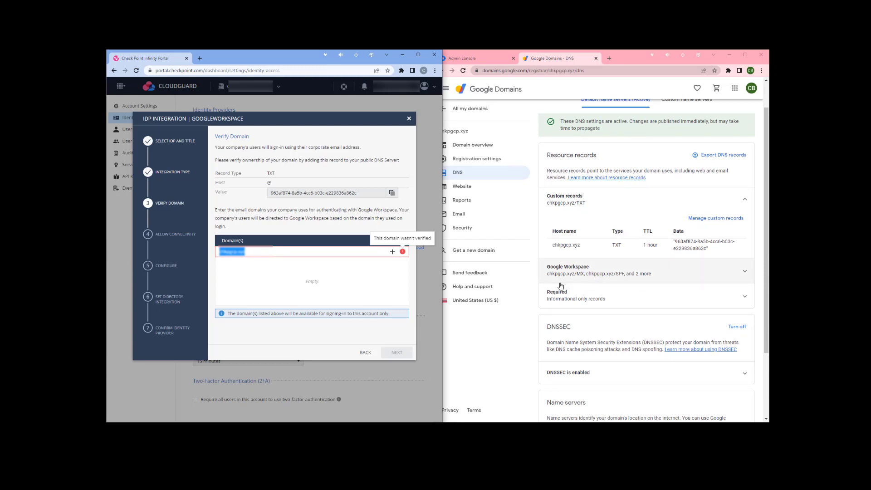
{"action": "left_click", "coordinate": [393, 252]}
{"action": "left_click", "coordinate": [393, 252]}
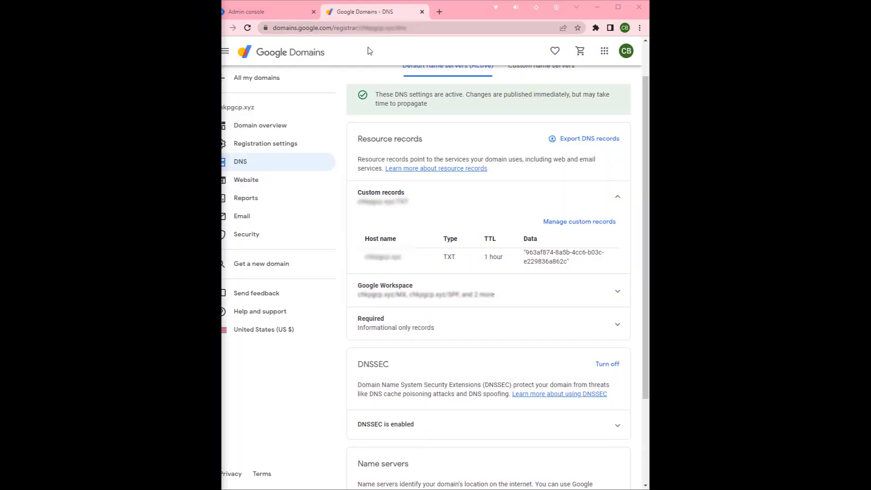
- In the Admin console, go to Apps > Web and mobile apps and begin a custom SAML app
{"action": "left_click", "coordinate": [263, 12]}
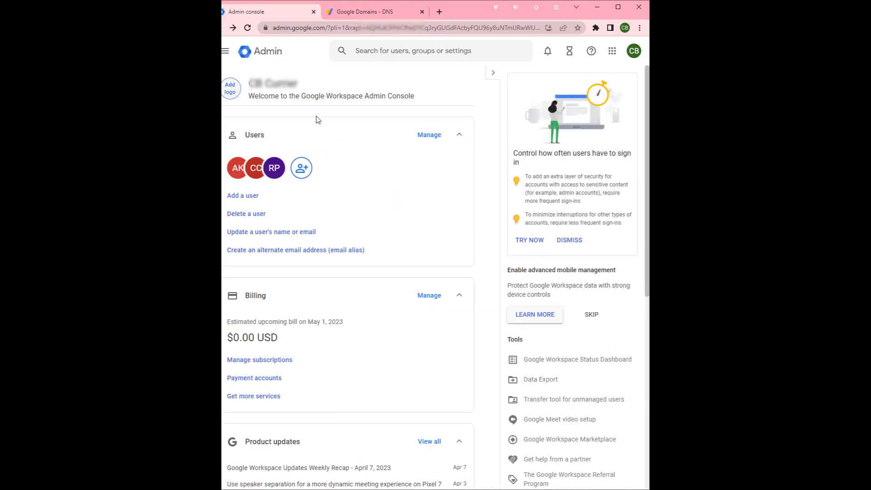
{"action": "left_click", "coordinate": [223, 55]}
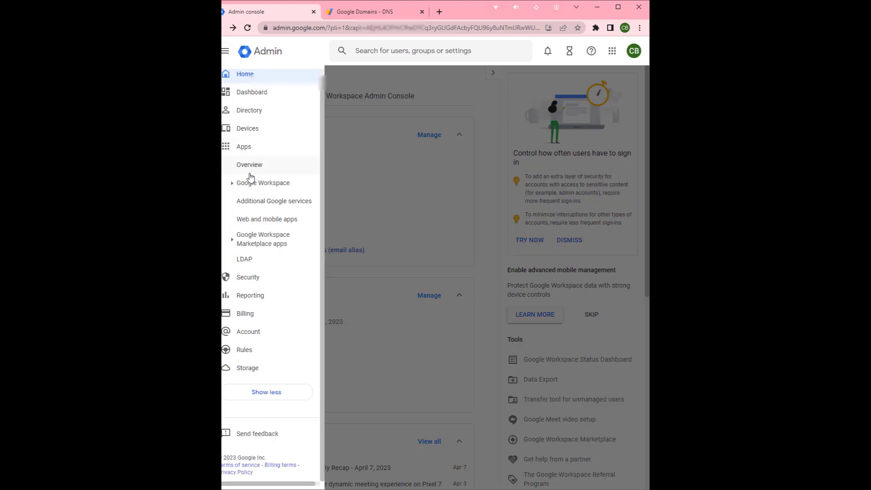
{"action": "left_click", "coordinate": [252, 220]}
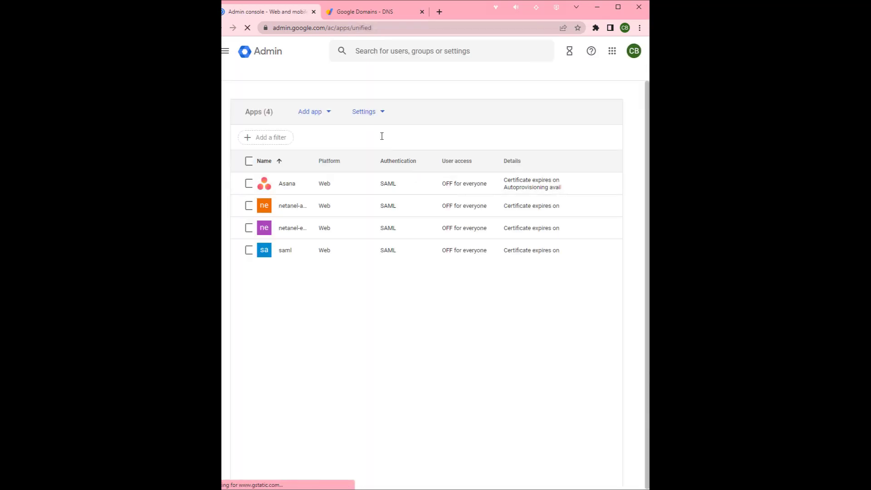
{"action": "left_click", "coordinate": [328, 117]}
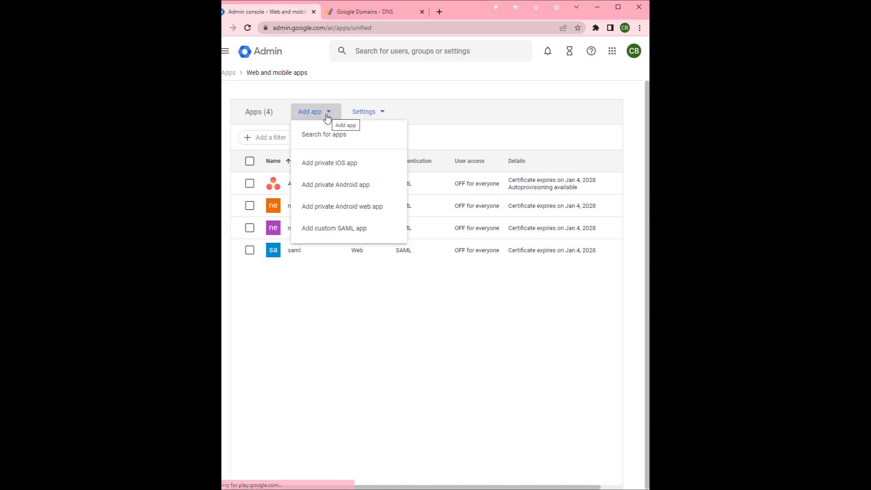
{"action": "left_click", "coordinate": [330, 230]}
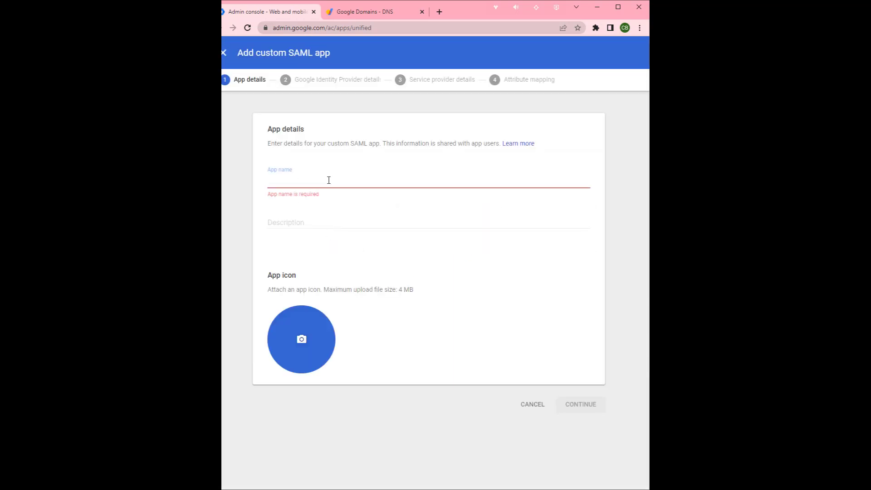
- Name the custom SAML app 'ChkpInfinityApp'
{"action": "type", "text": "Chkp"}
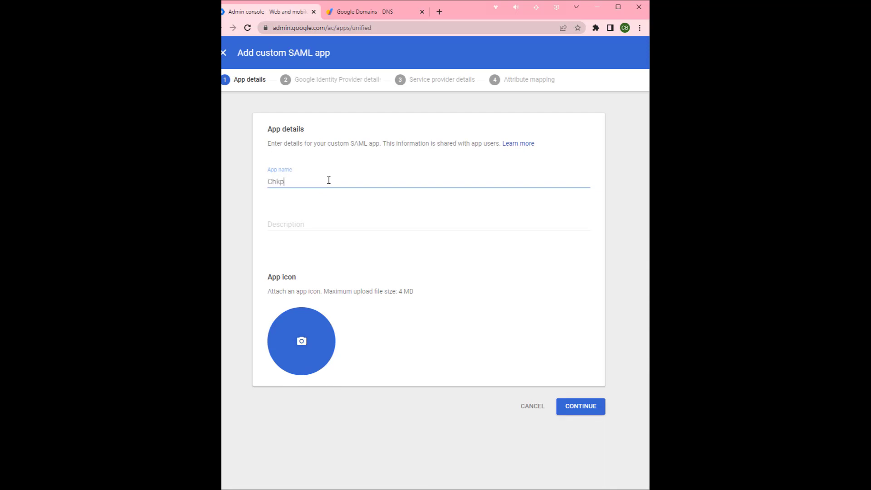
{"action": "type", "text": "InfinityApp"}
- Download the Google IdP metadata as GoogleIDPMetadata.xml and move on to service provider details
{"action": "left_click", "coordinate": [571, 412]}
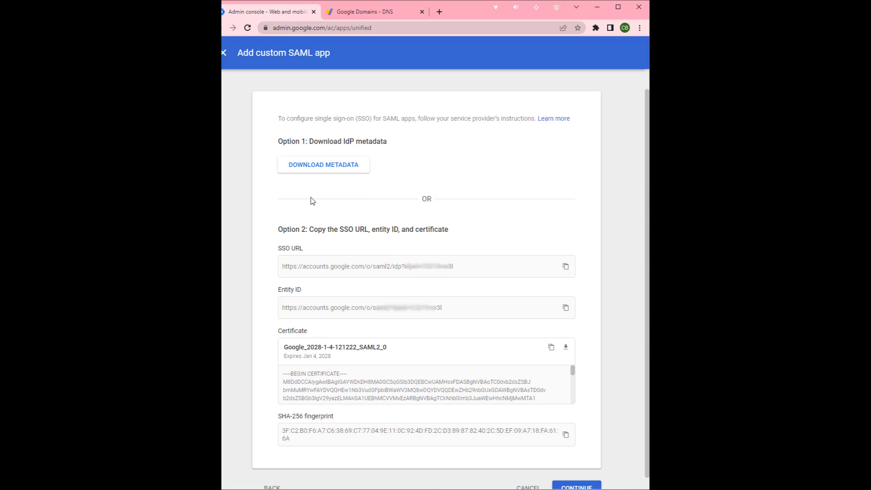
{"action": "left_click", "coordinate": [324, 173]}
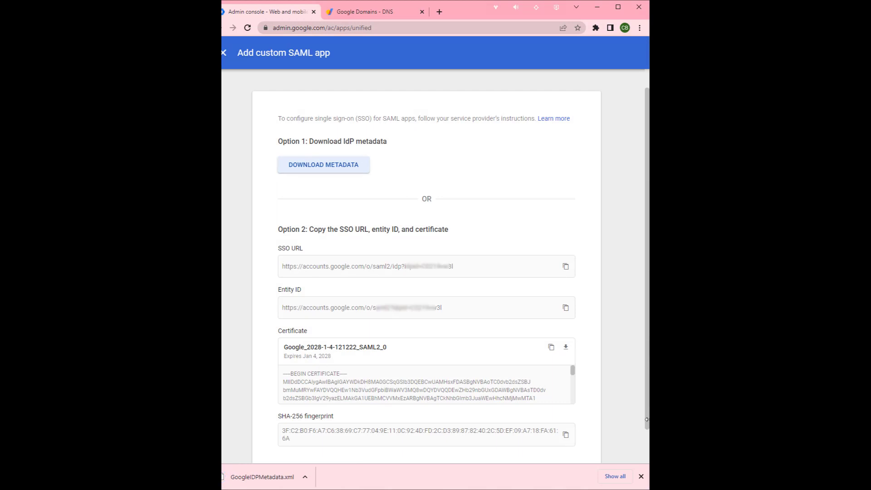
{"action": "left_click", "coordinate": [642, 477]}
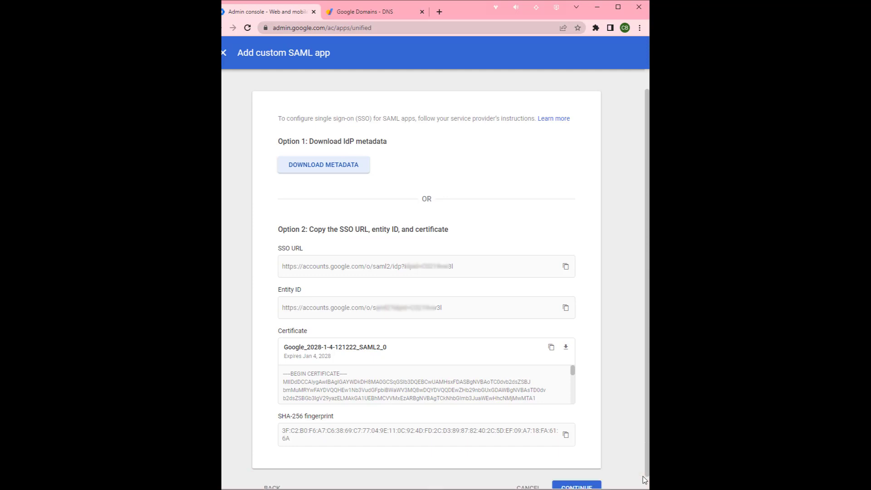
{"action": "left_click", "coordinate": [574, 487]}
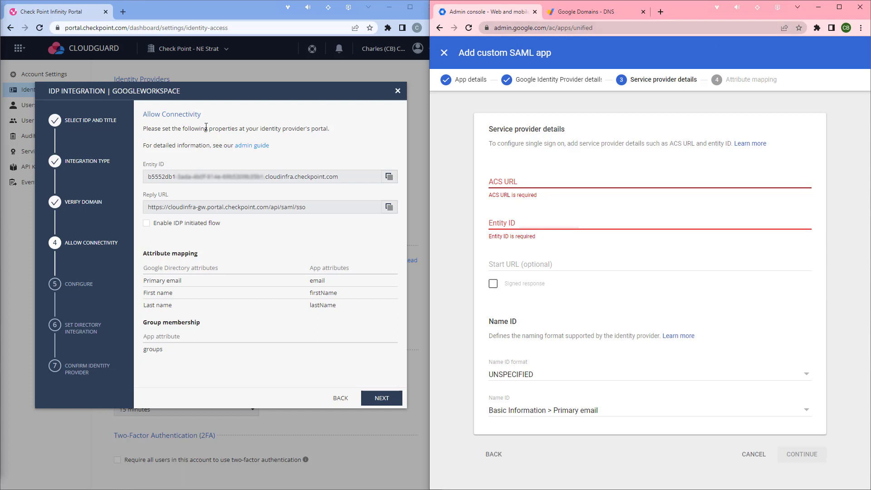
- Paste the Check Point Reply URL into ACS URL and the portal's Entity ID into Entity ID
{"action": "left_click", "coordinate": [555, 181]}
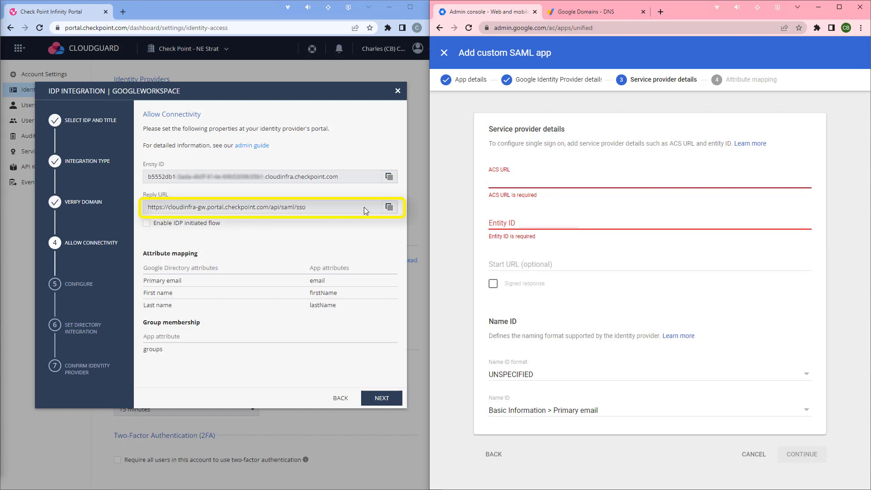
{"action": "left_click", "coordinate": [389, 207]}
{"action": "left_click", "coordinate": [536, 182]}
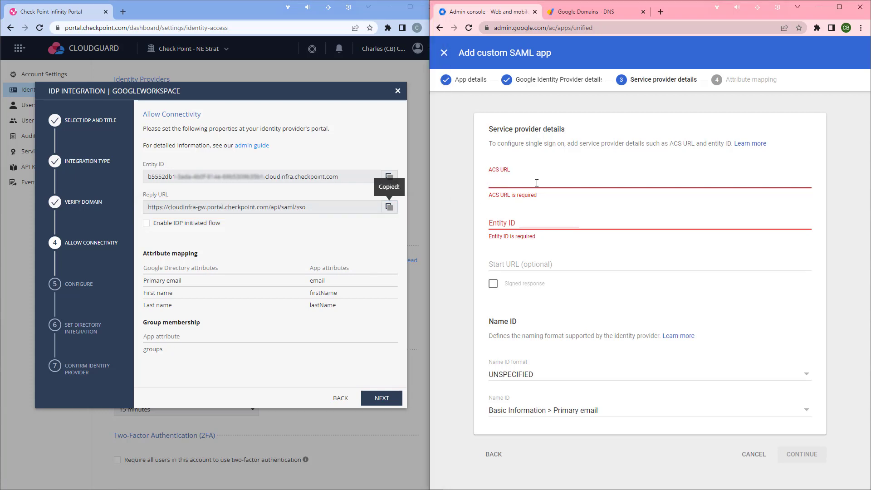
{"action": "key", "text": "ctrl+v"}
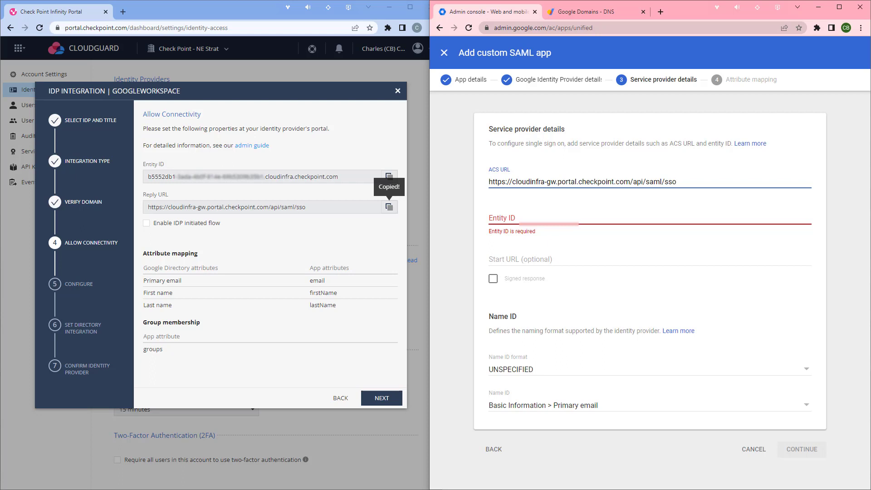
{"action": "key", "text": "alt+Tab"}
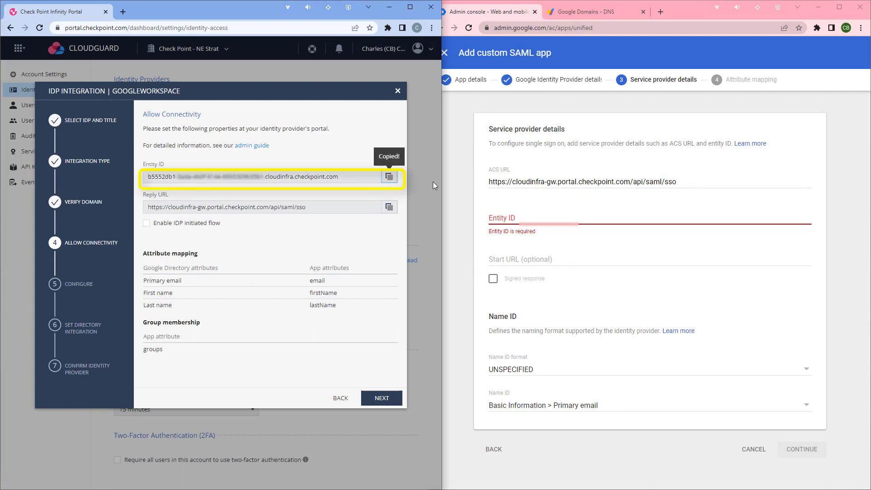
{"action": "left_click", "coordinate": [549, 217]}
{"action": "key", "text": "ctrl+v"}
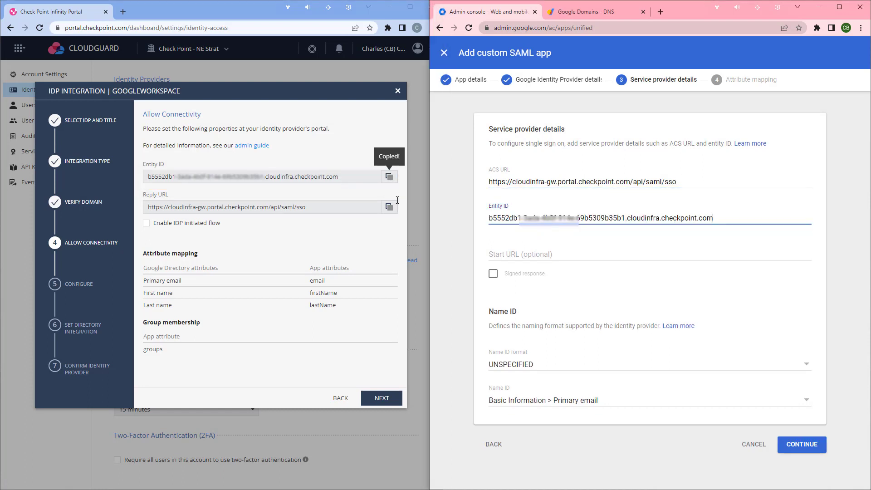
{"action": "left_click", "coordinate": [204, 175]}
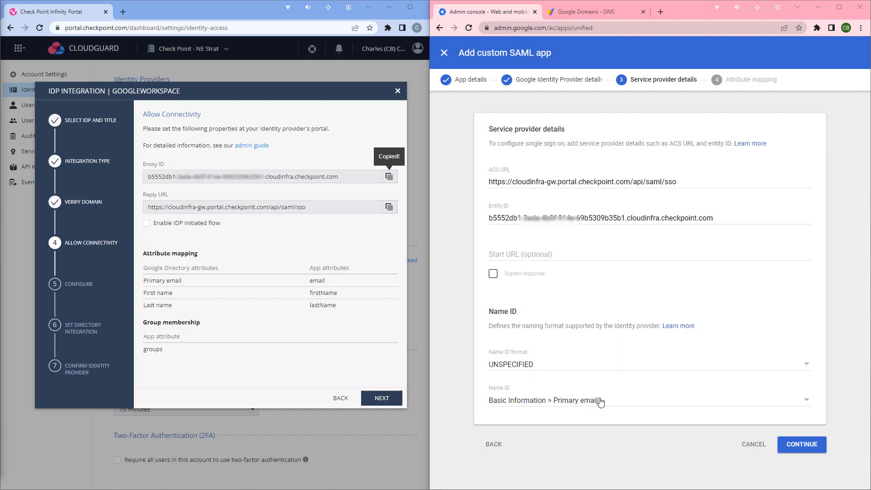
- Map the Primary email directory field to the app attribute 'email'
{"action": "left_click", "coordinate": [823, 448]}
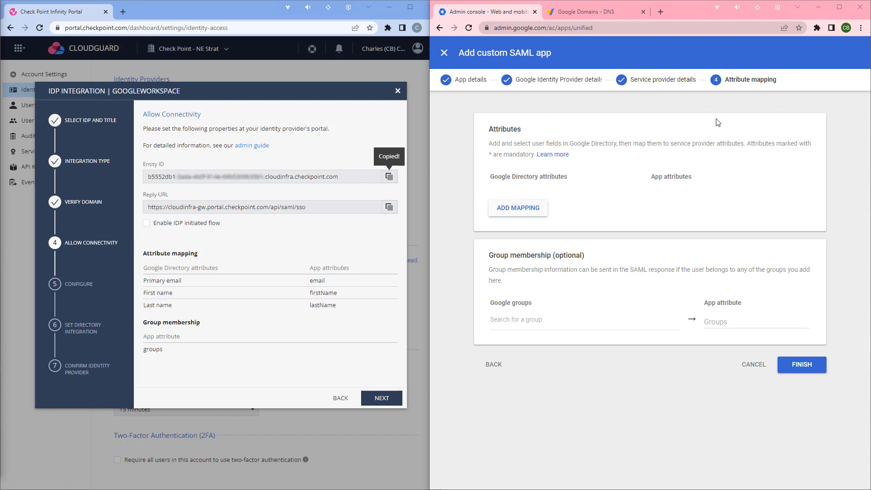
{"action": "left_click", "coordinate": [528, 211]}
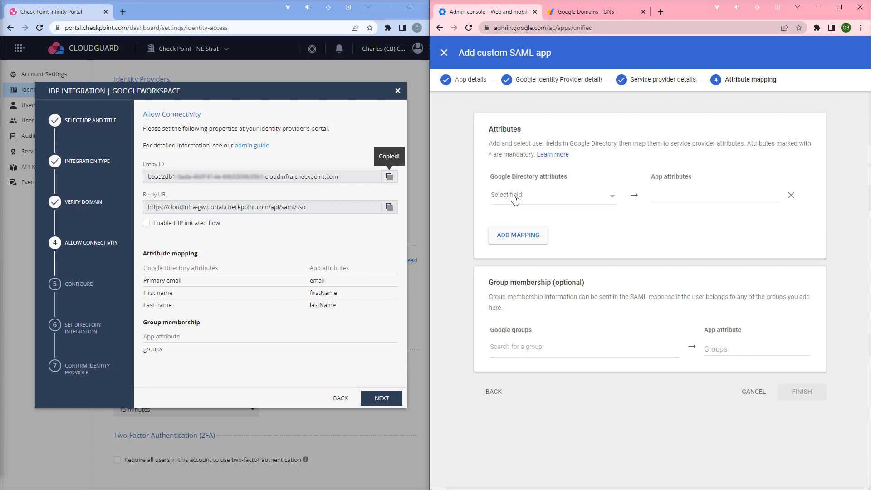
{"action": "left_click", "coordinate": [515, 200]}
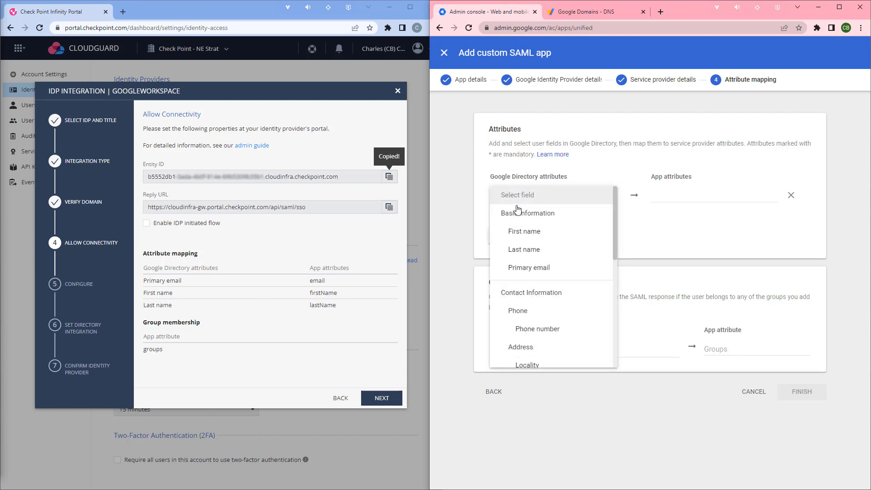
{"action": "left_click", "coordinate": [524, 272]}
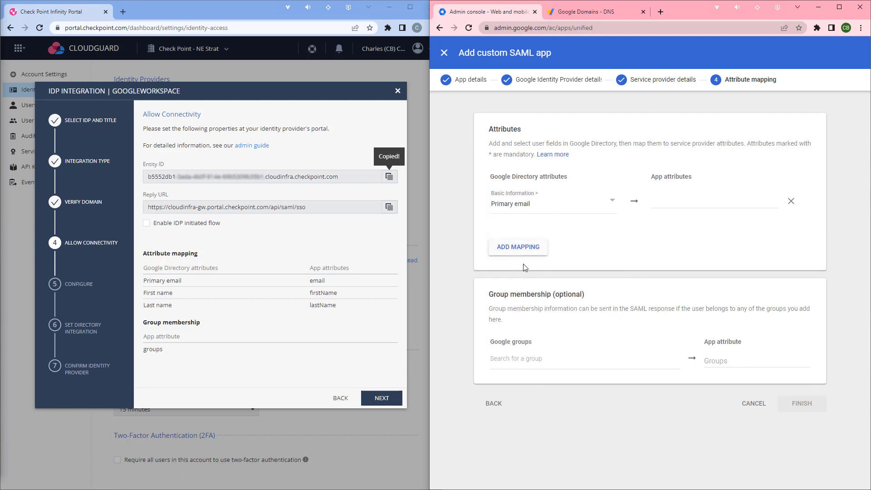
{"action": "left_click", "coordinate": [674, 203]}
{"action": "type", "text": "email"}
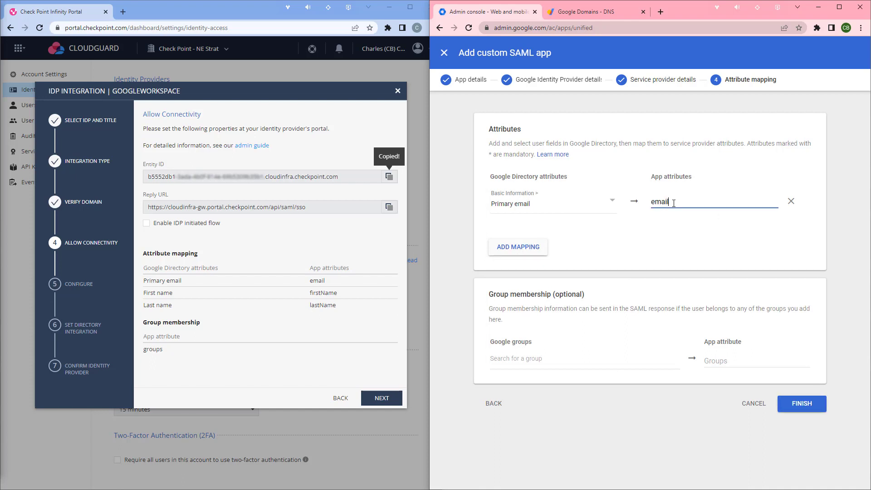
- Map First name to the app attribute 'firstName', fixing the misspelling
{"action": "left_click", "coordinate": [521, 247]}
{"action": "left_click", "coordinate": [602, 241]}
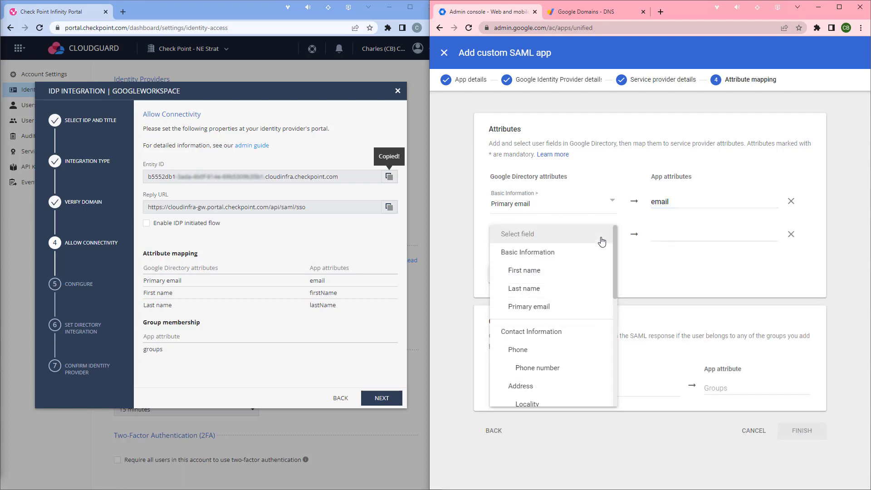
{"action": "left_click", "coordinate": [533, 272]}
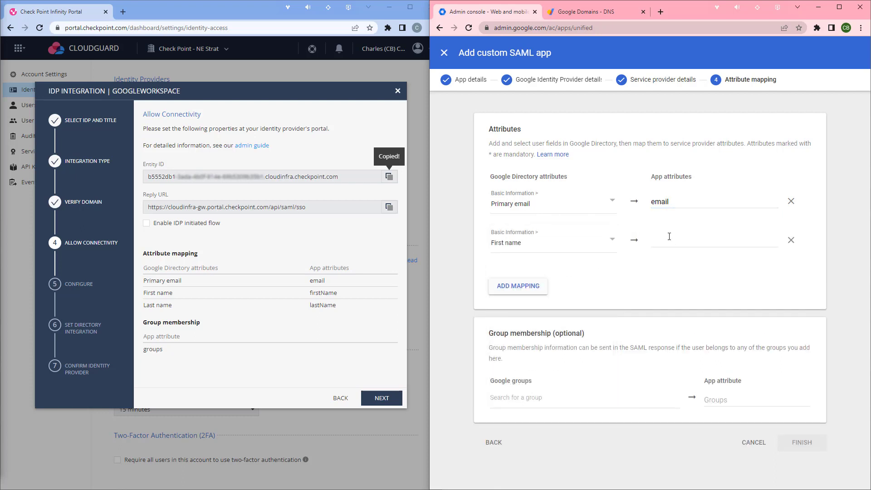
{"action": "left_click", "coordinate": [669, 236]}
{"action": "type", "text": "fir"}
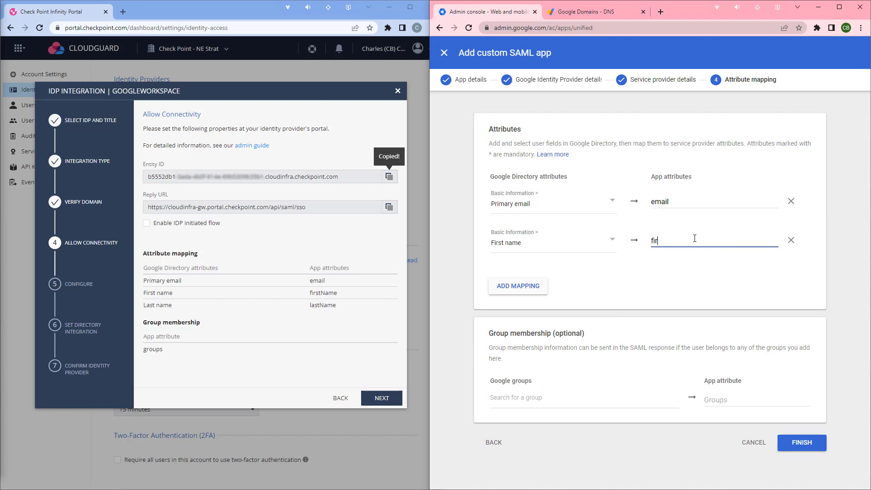
{"action": "type", "text": "sName"}
{"action": "left_click", "coordinate": [665, 241]}
{"action": "type", "text": "t"}
- Map Last name to 'lastName' and finish creating the SAML app
{"action": "left_click", "coordinate": [515, 286]}
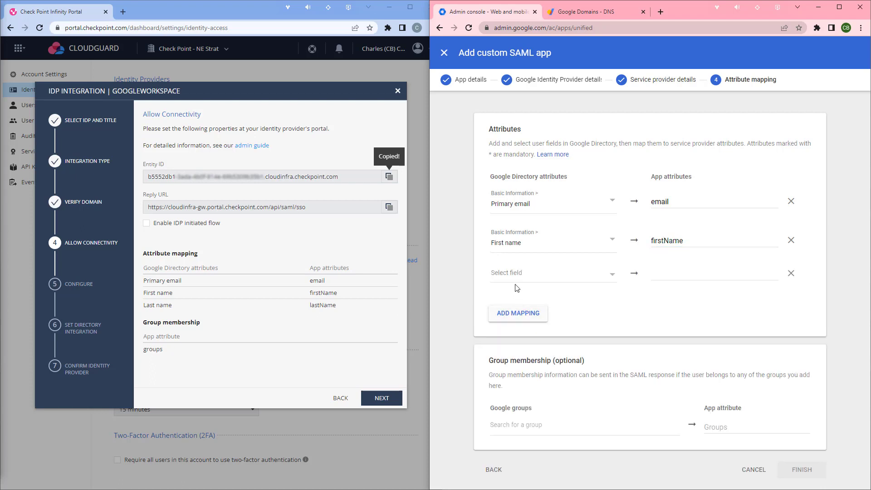
{"action": "left_click", "coordinate": [522, 277]}
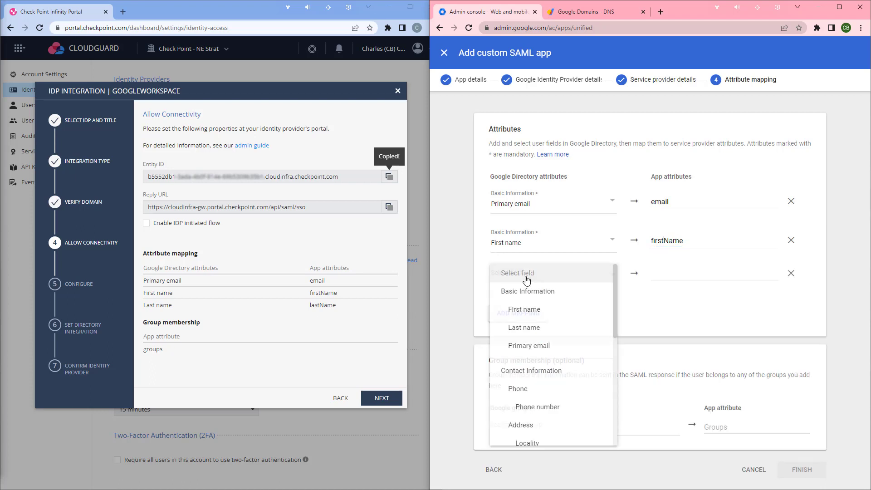
{"action": "left_click", "coordinate": [524, 328]}
{"action": "left_click", "coordinate": [666, 278]}
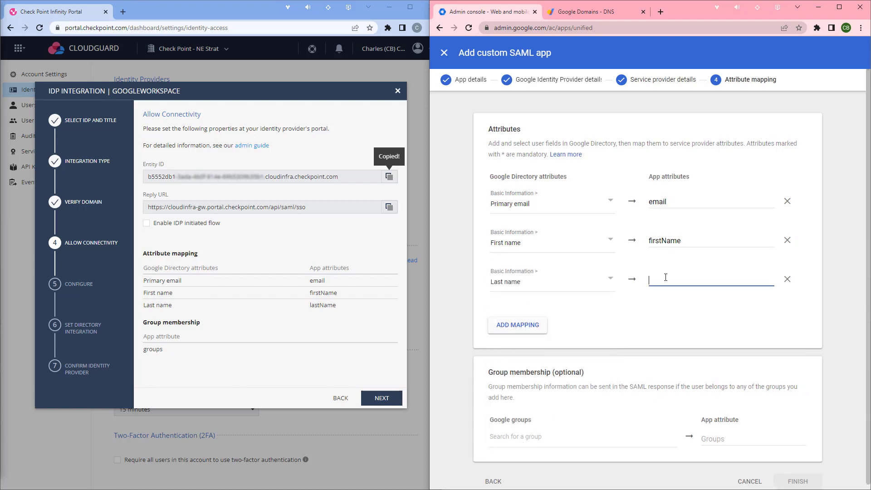
{"action": "type", "text": "lastN"}
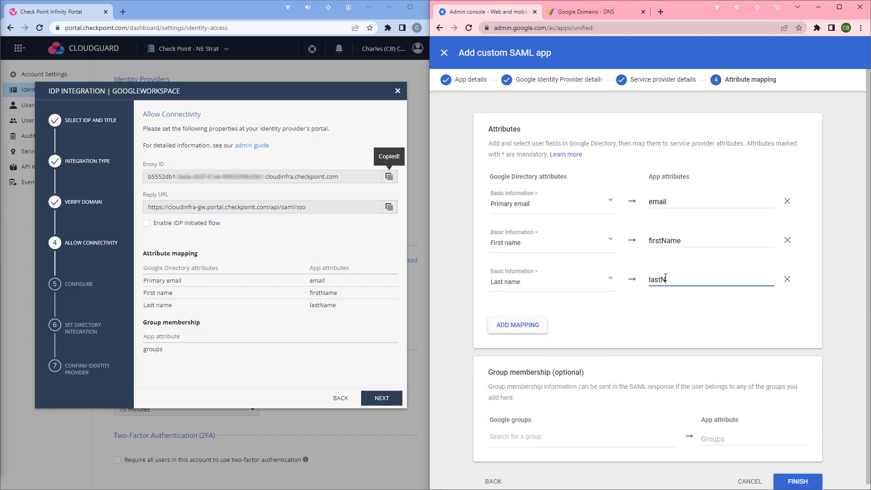
{"action": "type", "text": "ame"}
{"action": "scroll", "coordinate": [665, 278], "scroll_direction": "down", "scroll_amount": 1}
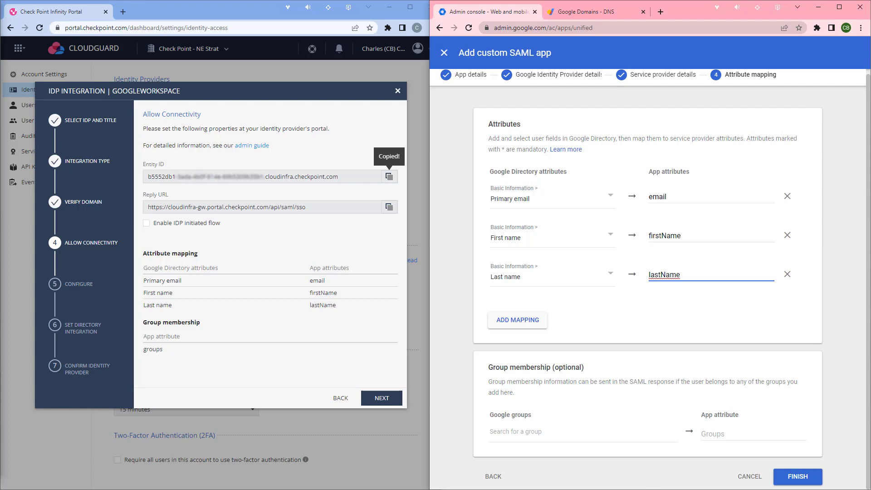
{"action": "left_click", "coordinate": [733, 408]}
{"action": "left_click", "coordinate": [797, 477]}
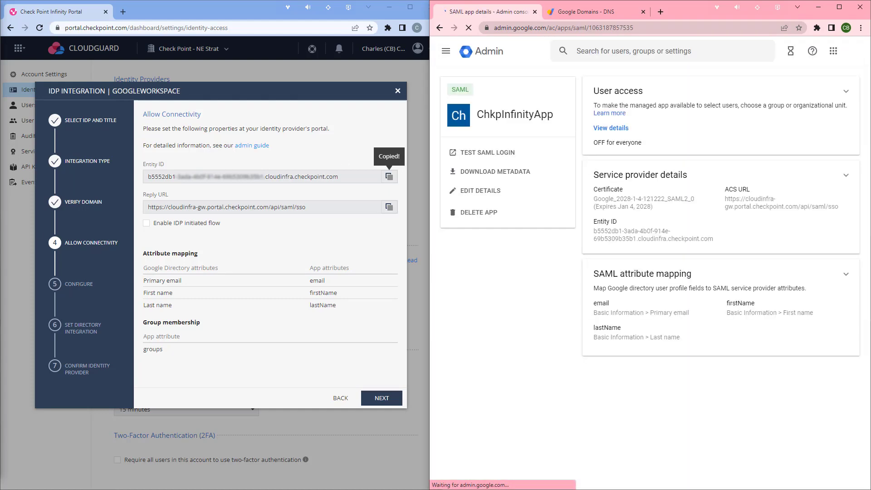
- Return to the Check Point Infinity Portal IdP wizard to reach the Configure Metadata step
{"action": "left_click", "coordinate": [283, 355]}
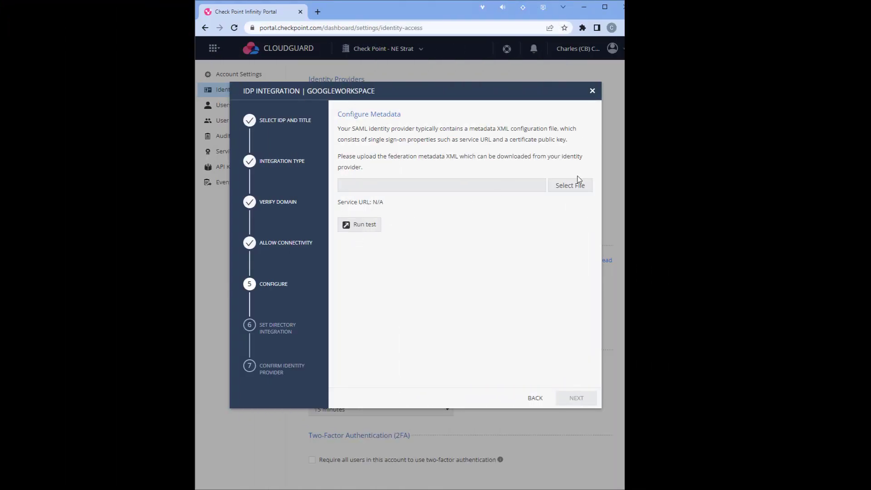
- Upload GoogleIDPMetadata.xml from Downloads as the IdP metadata and advance the wizard
{"action": "left_click", "coordinate": [573, 189]}
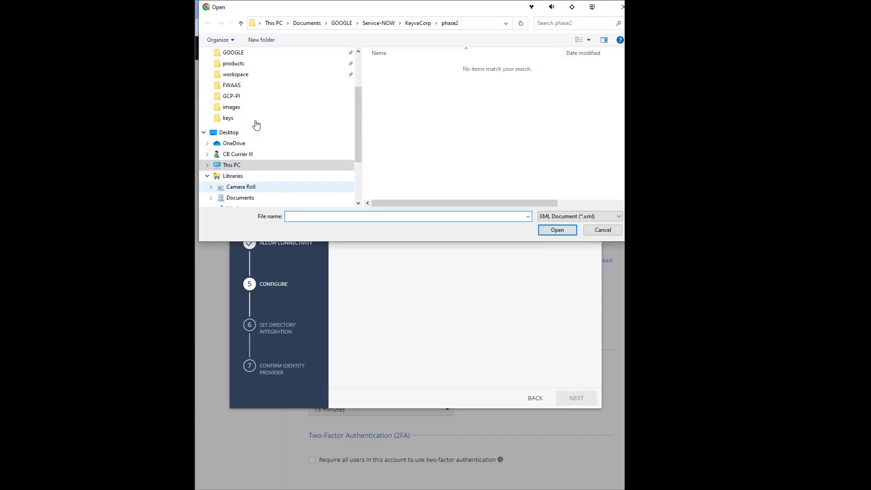
{"action": "scroll", "coordinate": [257, 125], "scroll_direction": "up", "scroll_amount": 2}
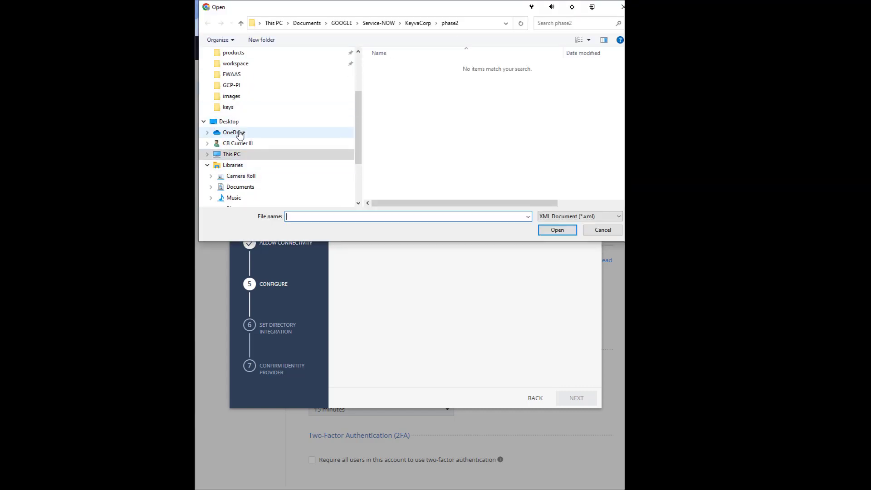
{"action": "scroll", "coordinate": [255, 130], "scroll_direction": "up", "scroll_amount": 3}
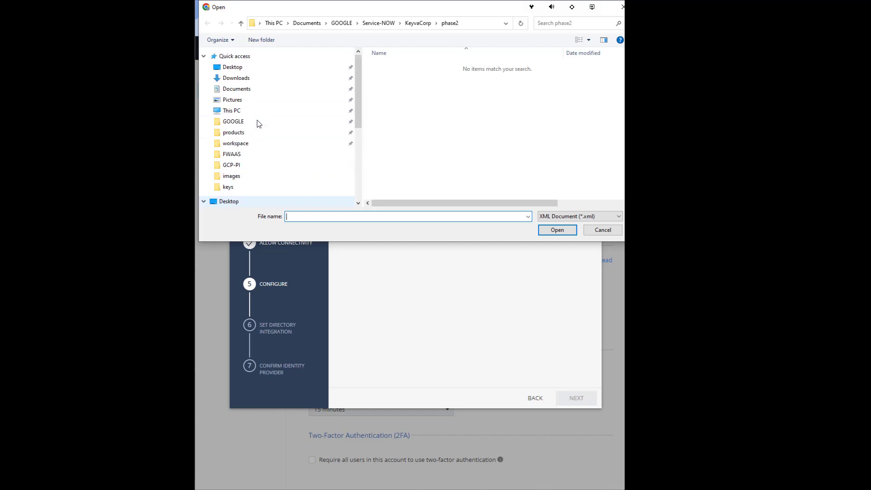
{"action": "left_click", "coordinate": [245, 80]}
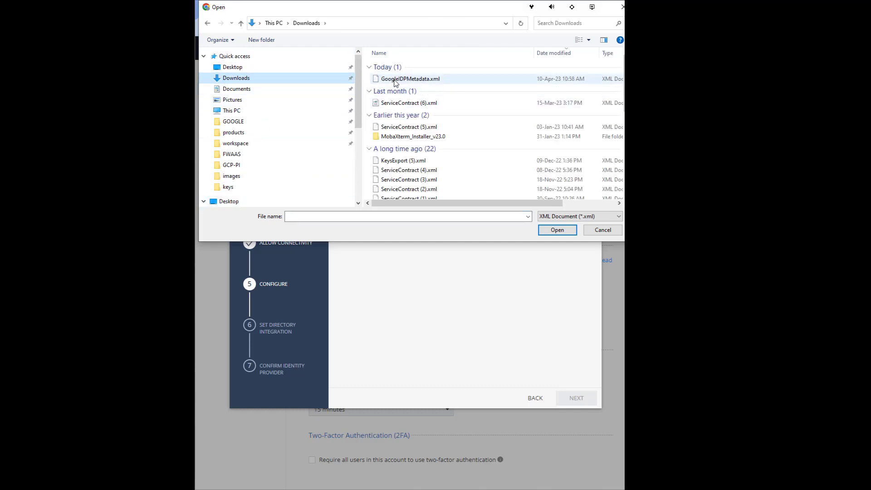
{"action": "double_click", "coordinate": [396, 81]}
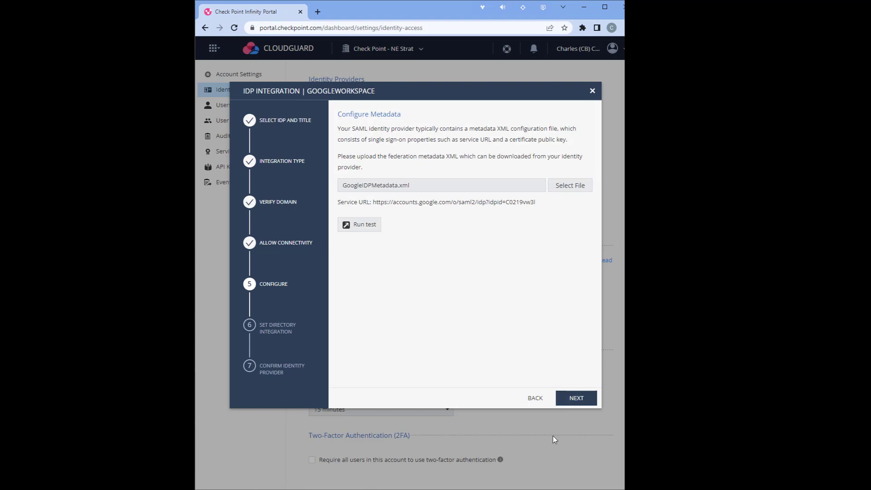
{"action": "left_click", "coordinate": [577, 399]}
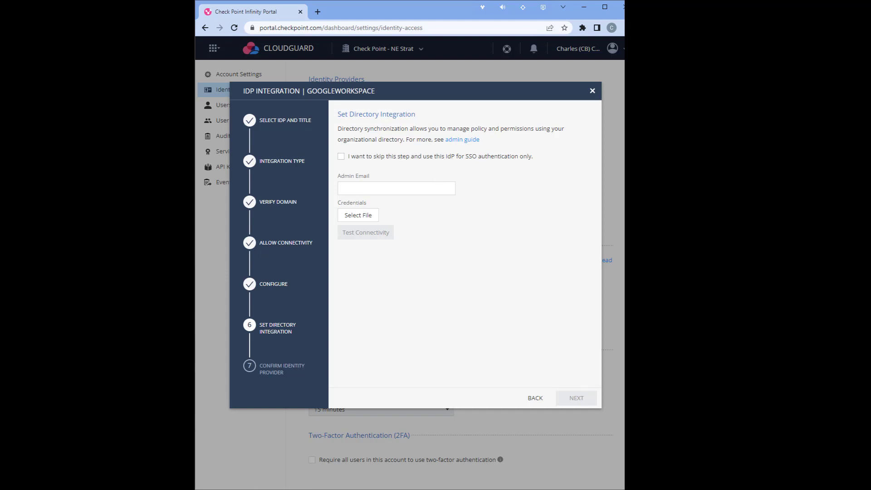
- Skip directory sync to use SSO-only authentication and move to the confirmation step
{"action": "left_click", "coordinate": [351, 187]}
{"action": "left_click", "coordinate": [454, 157]}
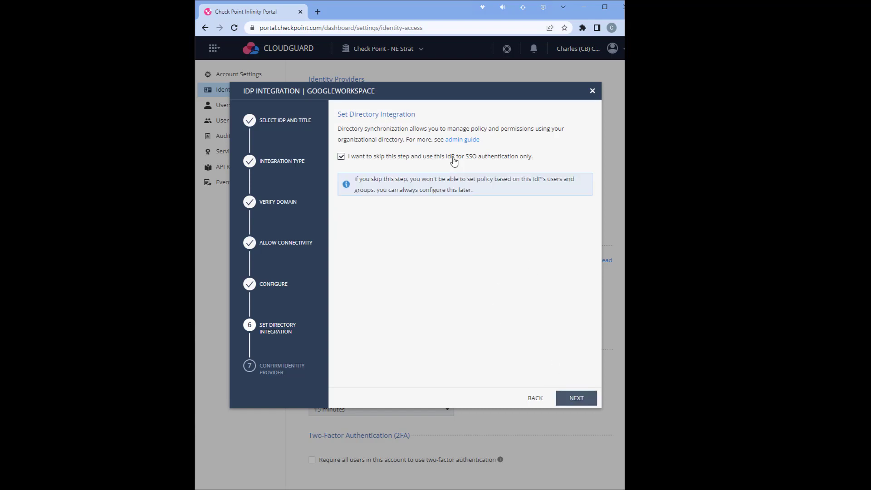
{"action": "left_click", "coordinate": [577, 399]}
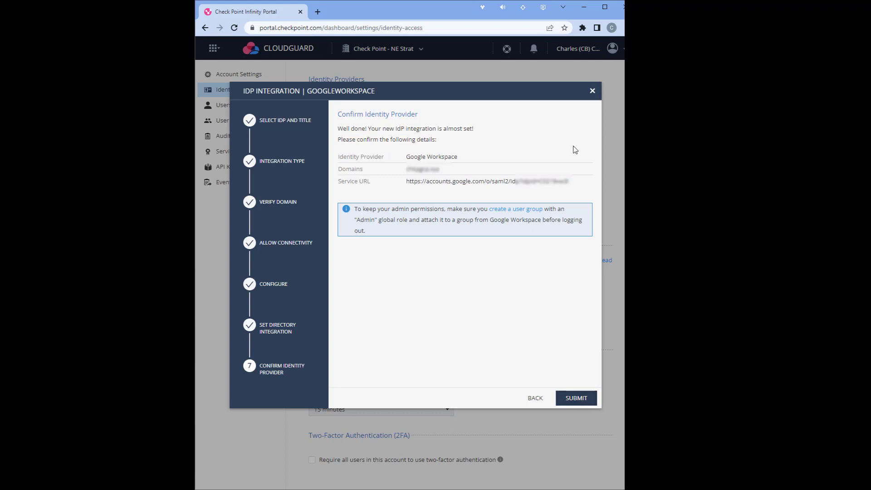
- Copy the Service URL and submit the Google Workspace identity provider
{"action": "triple_click", "coordinate": [450, 182]}
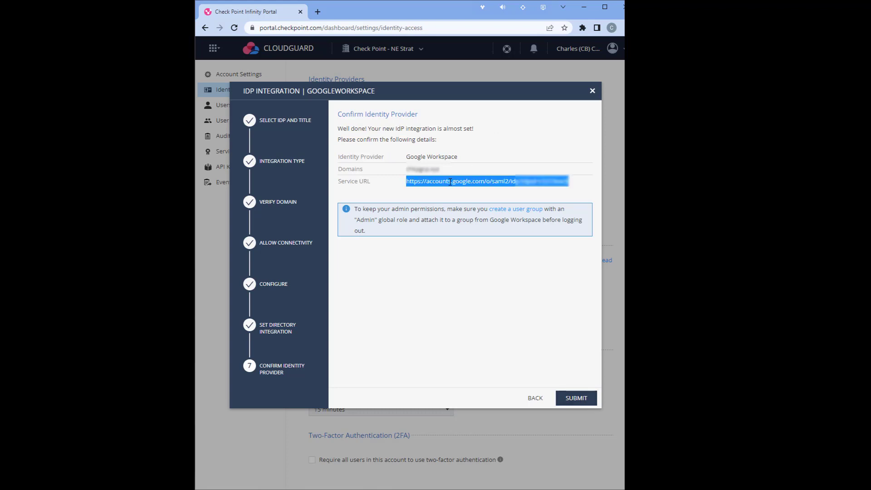
{"action": "right_click", "coordinate": [450, 182]}
{"action": "left_click", "coordinate": [467, 189]}
{"action": "left_click", "coordinate": [575, 401]}
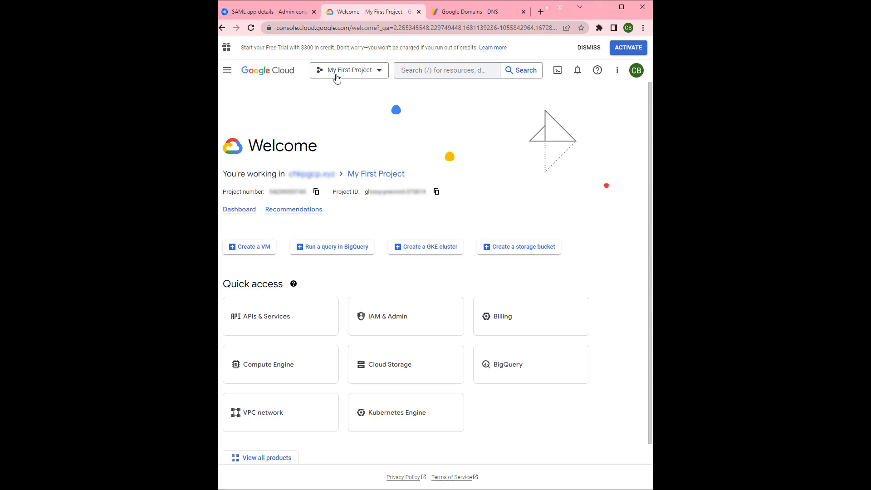
- Create a new Google Cloud project named dss-sync and make it the active project
{"action": "left_click", "coordinate": [379, 72]}
{"action": "left_click", "coordinate": [566, 141]}
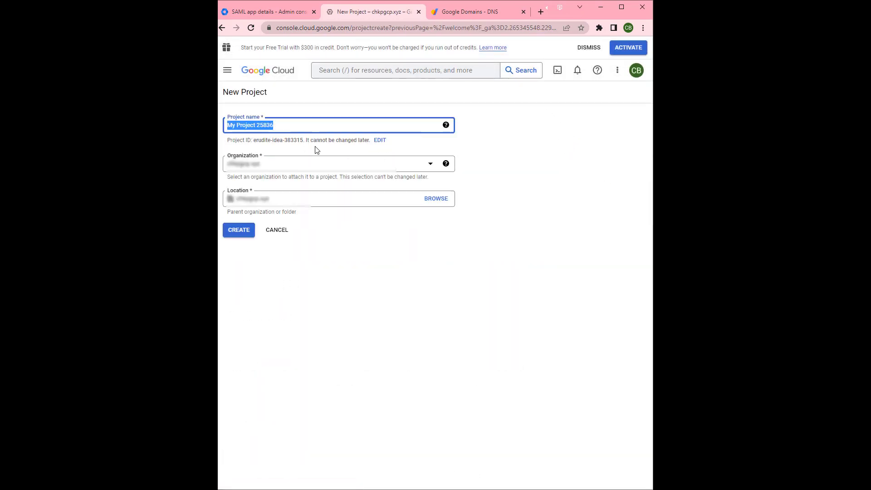
{"action": "type", "text": "dss-sync"}
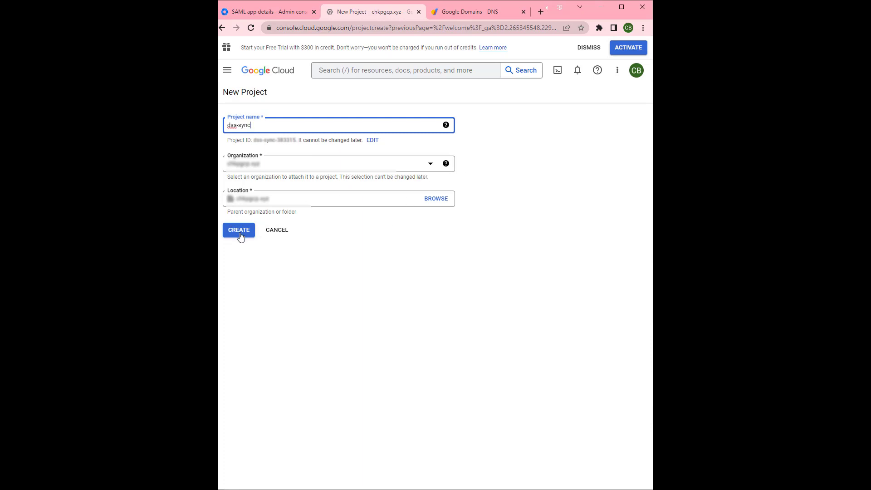
{"action": "left_click", "coordinate": [239, 230]}
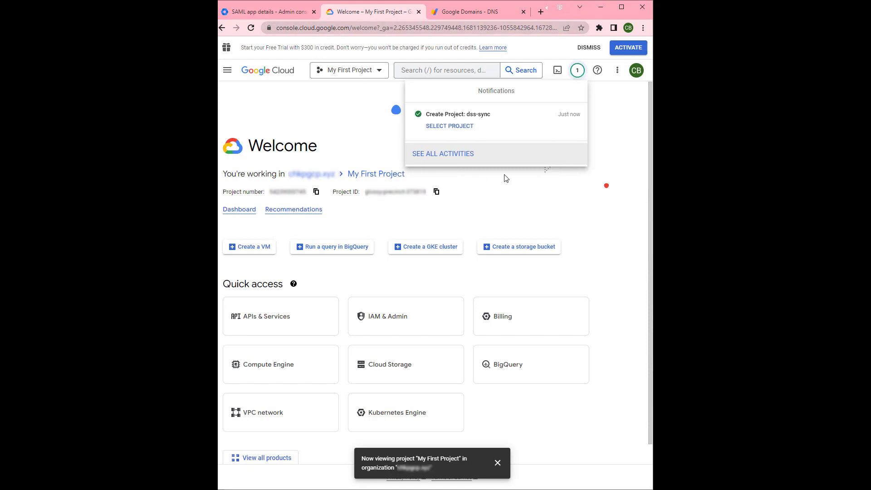
{"action": "left_click", "coordinate": [465, 126]}
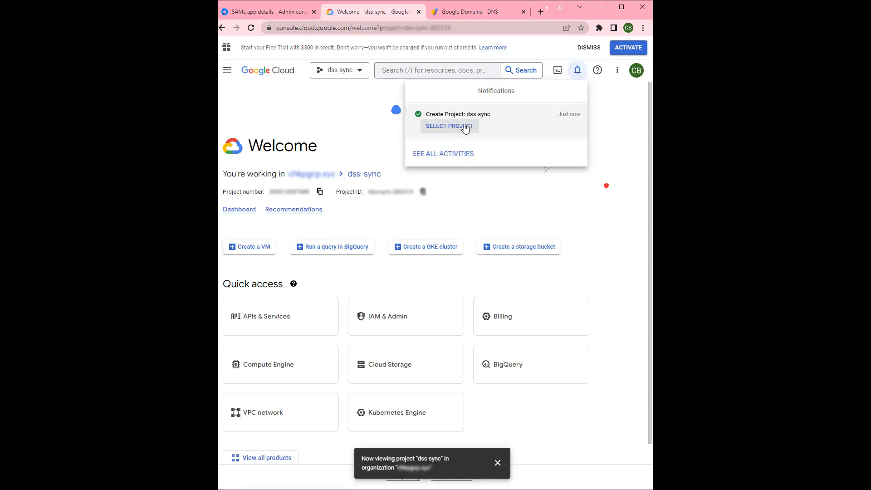
- Search the API Library for 'admi', enable the Admin SDK API, and return to results
{"action": "left_click", "coordinate": [534, 219]}
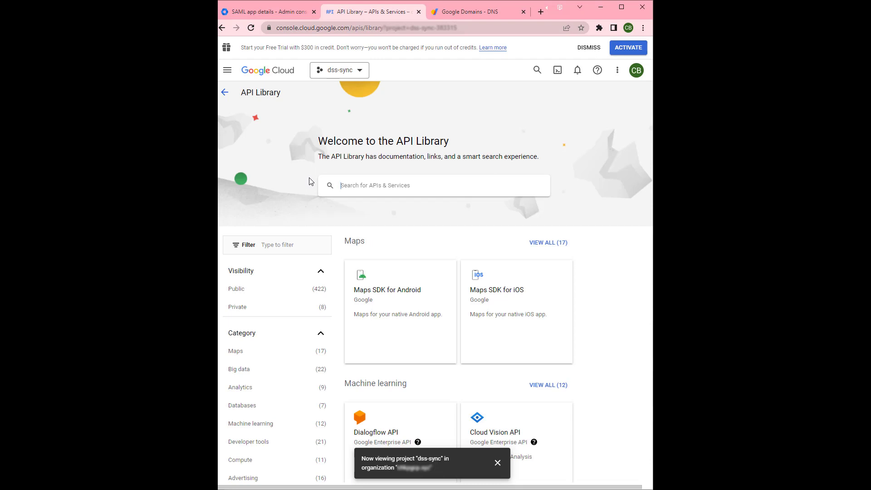
{"action": "scroll", "coordinate": [330, 304], "scroll_direction": "down", "scroll_amount": 1}
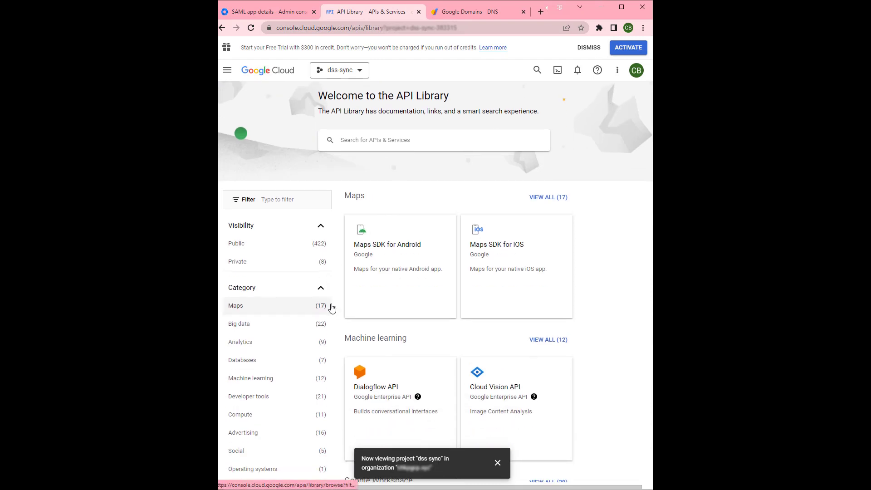
{"action": "left_click", "coordinate": [434, 142]}
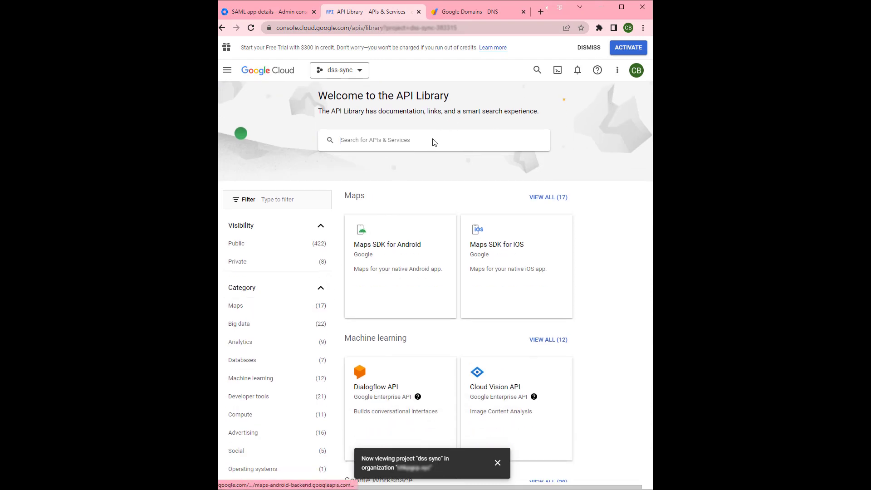
{"action": "left_click", "coordinate": [405, 142]}
{"action": "type", "text": "admin"}
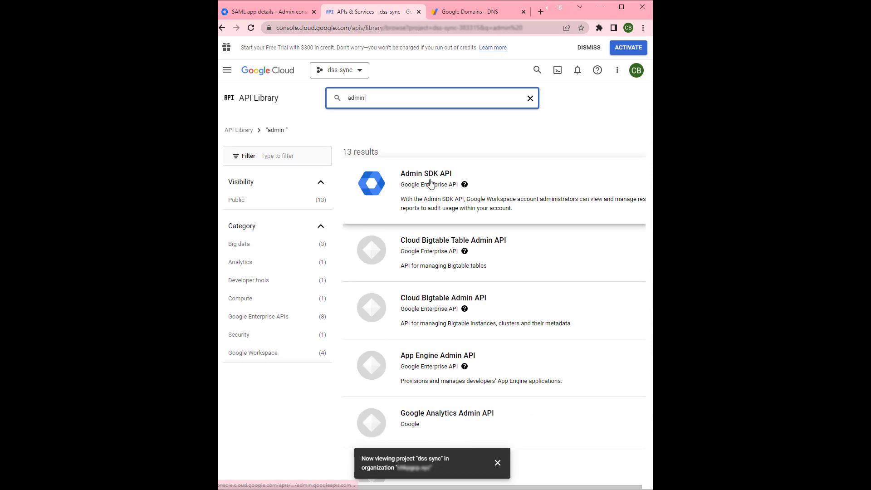
{"action": "left_click", "coordinate": [428, 178]}
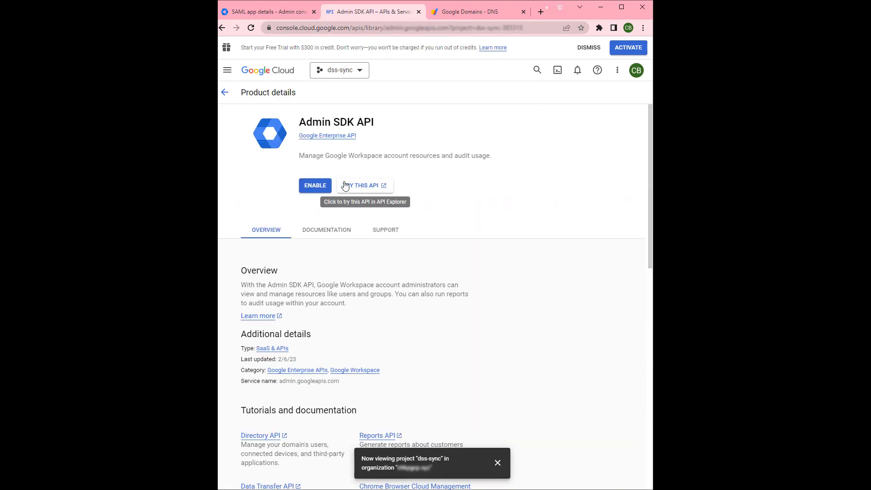
{"action": "left_click", "coordinate": [319, 185]}
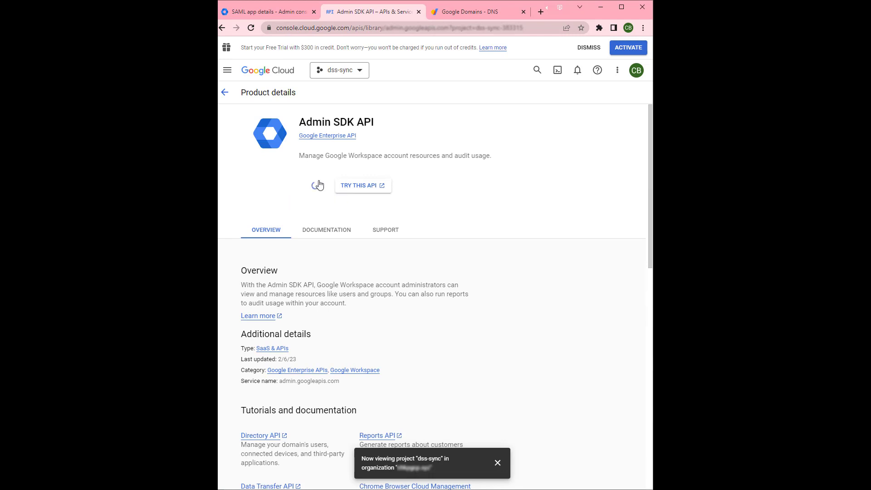
{"action": "left_click", "coordinate": [225, 92]}
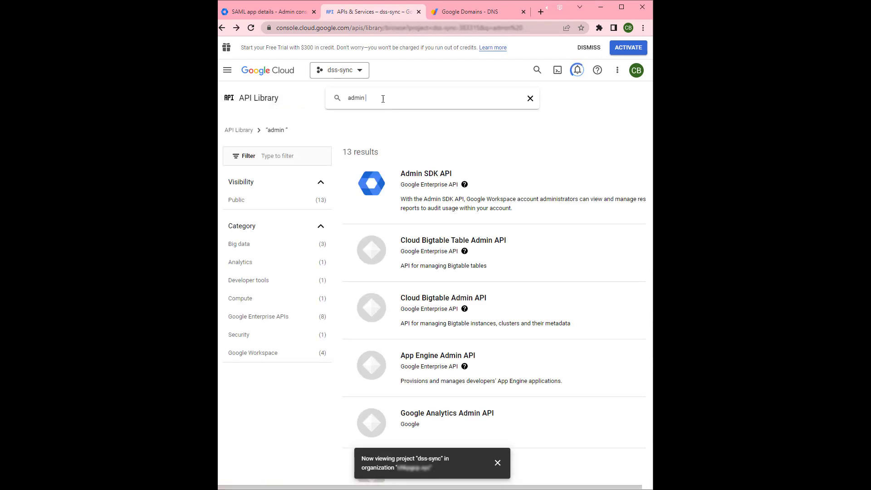
- Replace the API Library search term with 'cloud' to find Cloud Identity API
{"action": "left_click_drag", "start_coordinate": [383, 97], "coordinate": [335, 96]}
{"action": "type", "text": "cloud"}
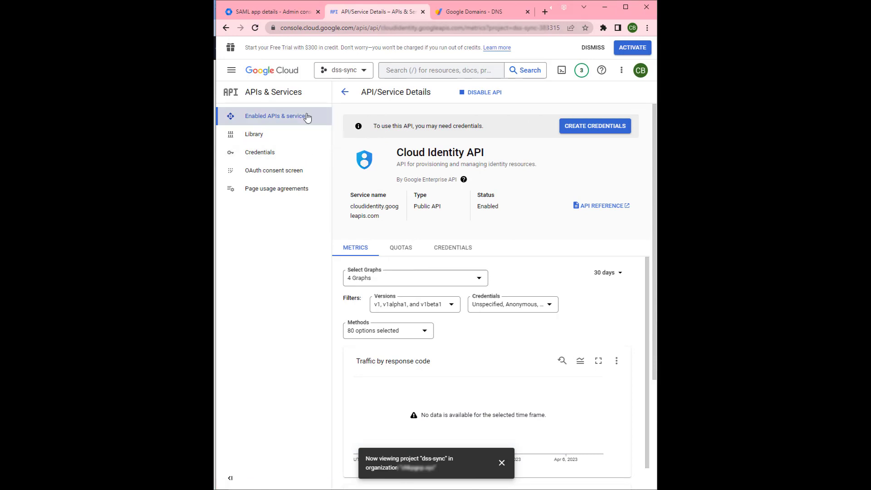
- Go to IAM & Admin > Service Accounts and start a new service account
{"action": "left_click", "coordinate": [231, 70]}
{"action": "mouse_move", "coordinate": [271, 210]}
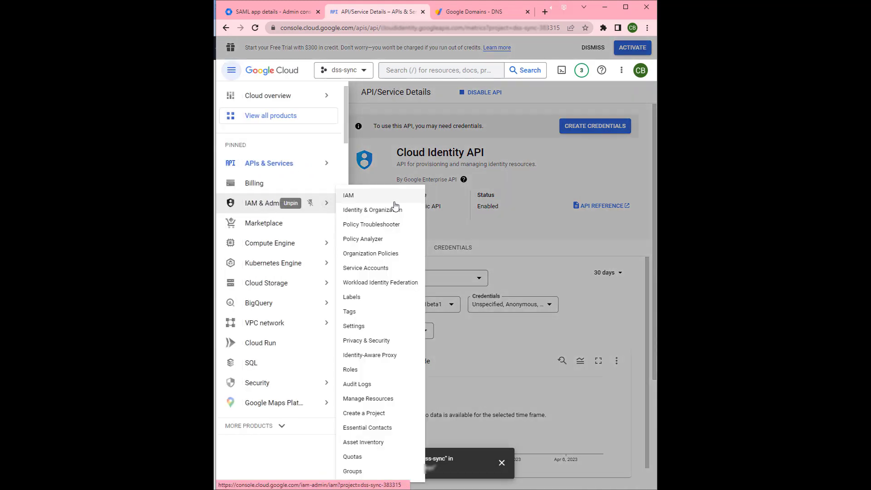
{"action": "left_click", "coordinate": [373, 269]}
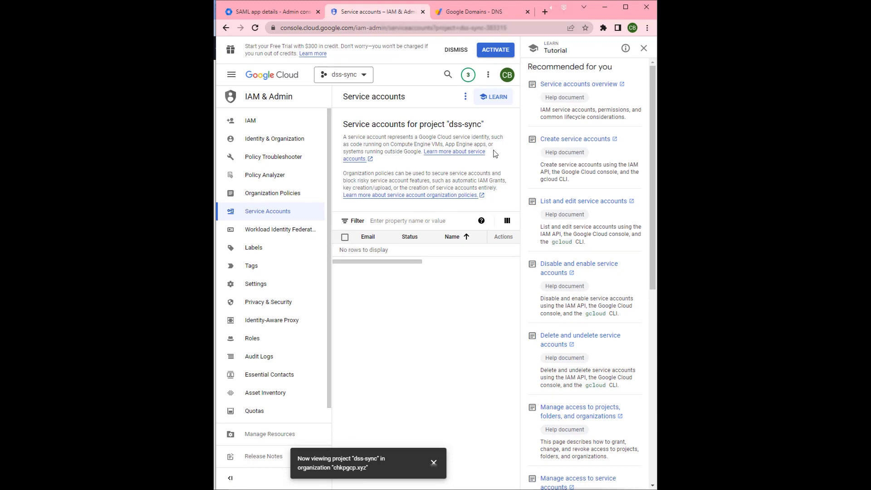
{"action": "left_click", "coordinate": [464, 97]}
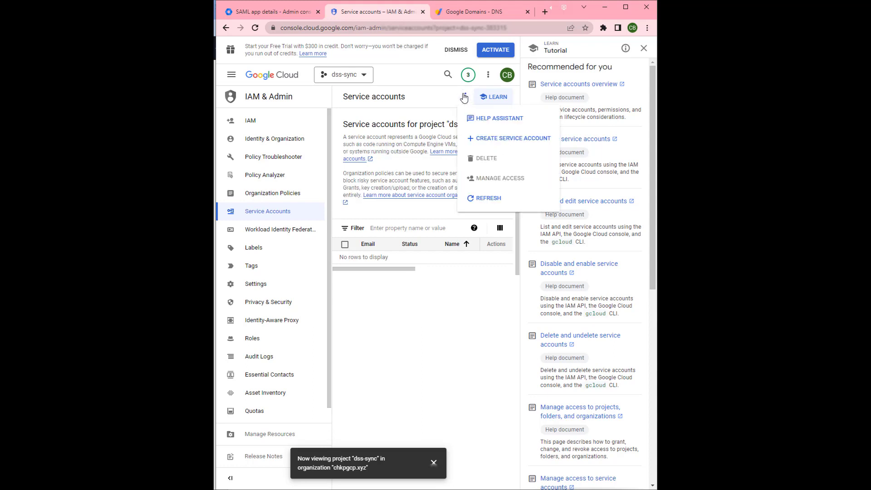
{"action": "left_click", "coordinate": [484, 138]}
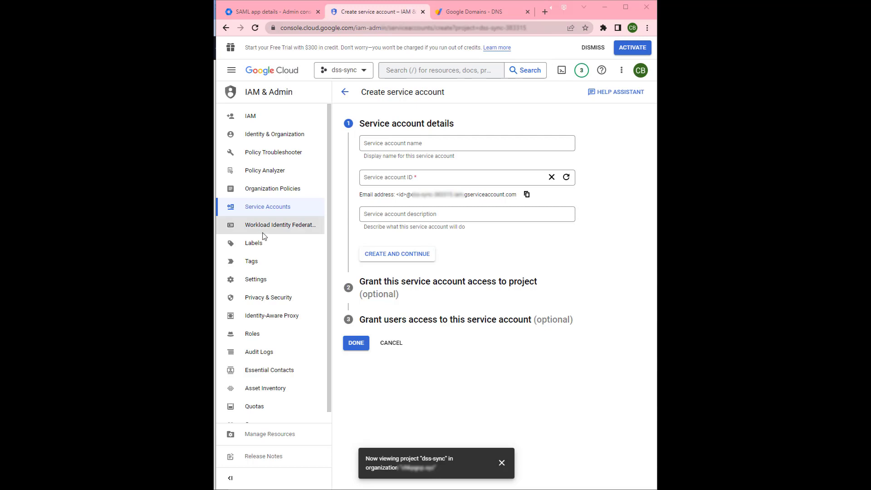
- Name the new service account dss-sync and create it
{"action": "left_click", "coordinate": [472, 144]}
{"action": "type", "text": "dss-sync"}
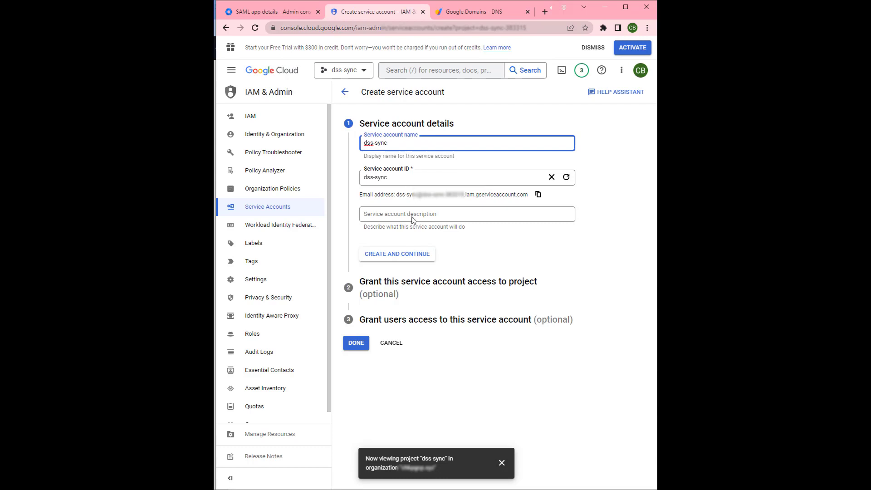
{"action": "left_click", "coordinate": [401, 254]}
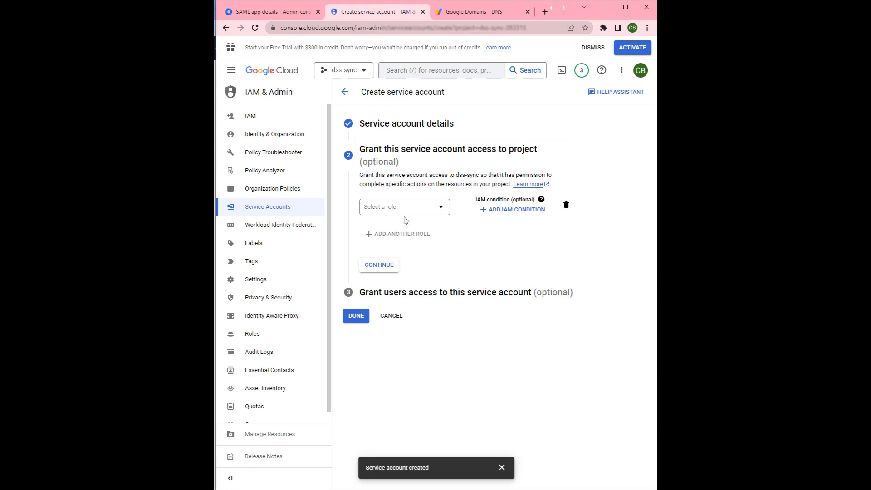
- Grant the dss-sync service account the Basic > Owner role and finish
{"action": "left_click", "coordinate": [440, 208]}
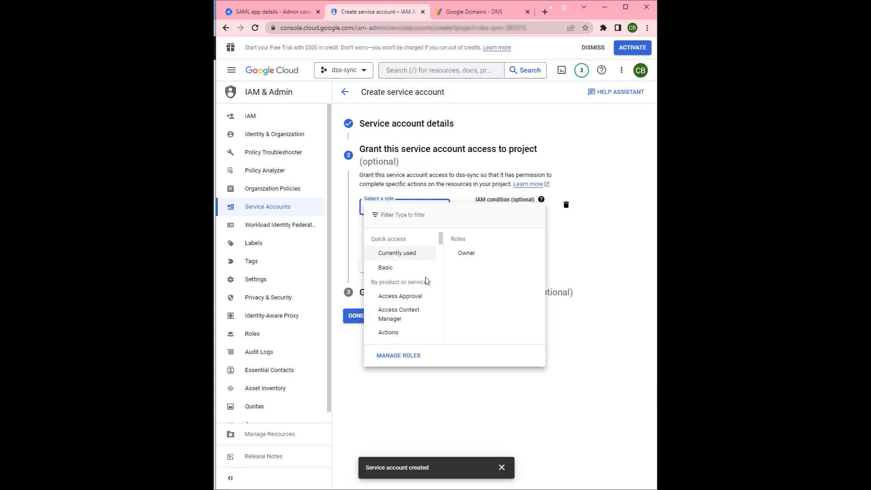
{"action": "left_click", "coordinate": [393, 271]}
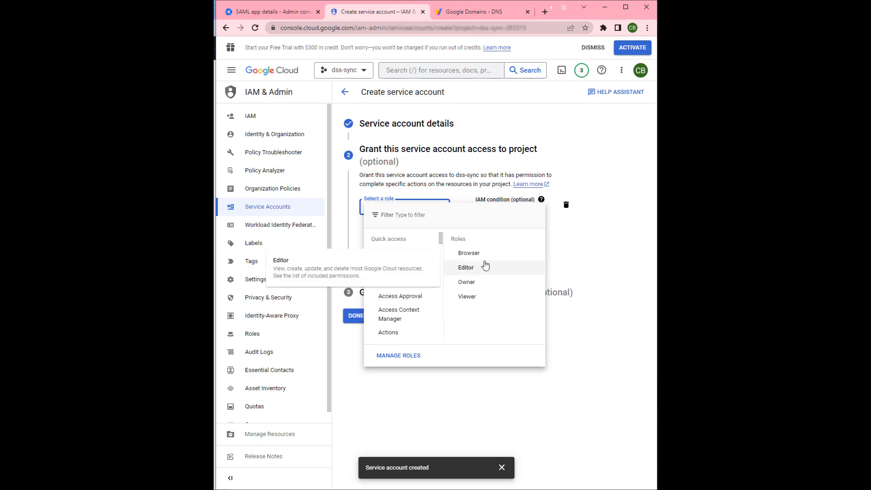
{"action": "left_click", "coordinate": [500, 287]}
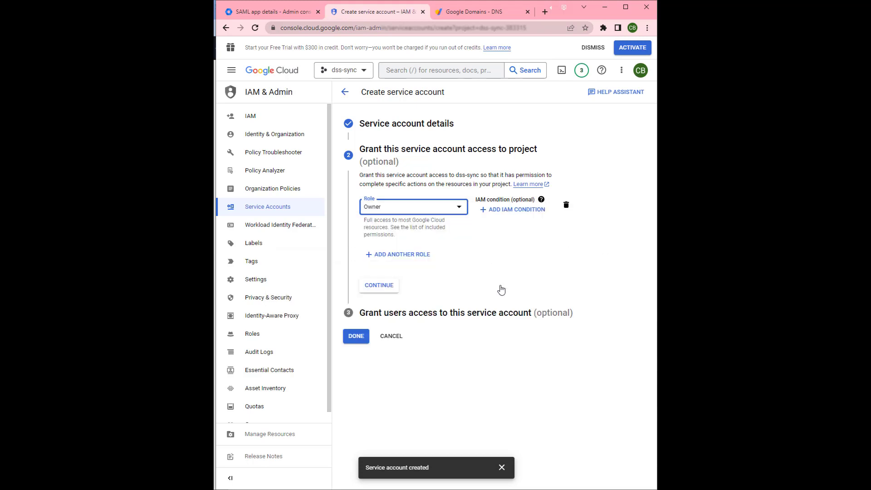
{"action": "left_click", "coordinate": [390, 290]}
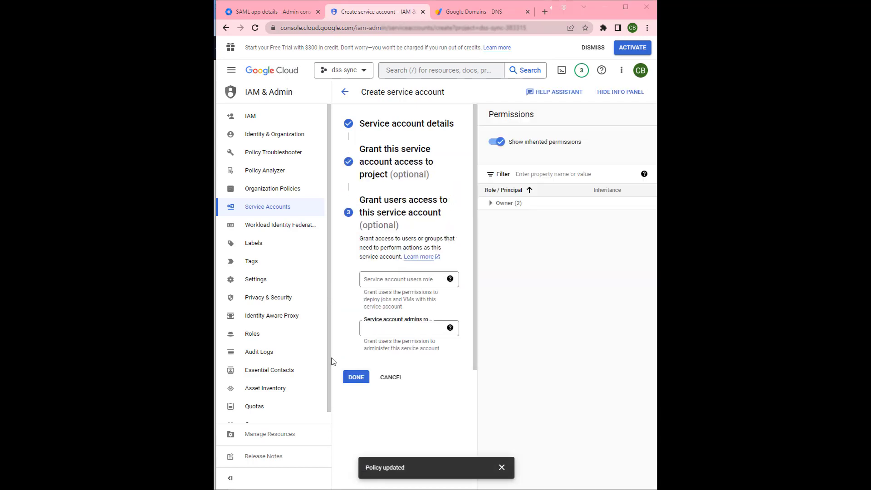
{"action": "left_click", "coordinate": [356, 377]}
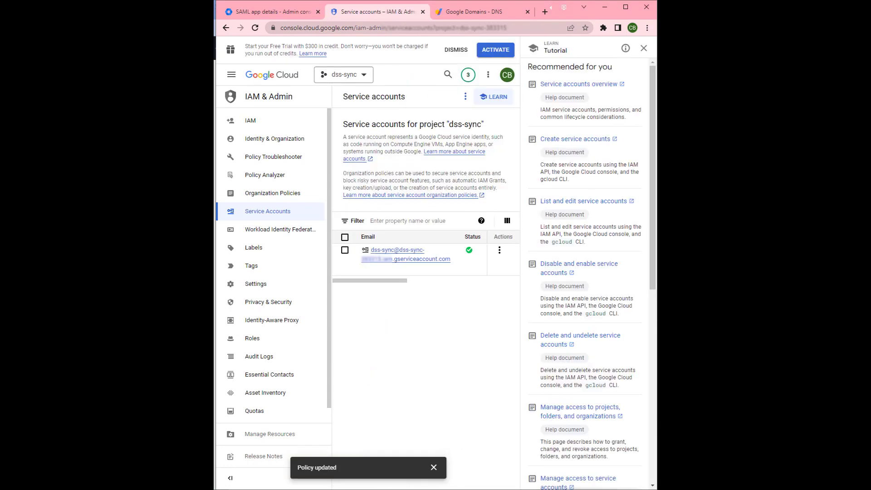
- Open dss-sync's details, reveal its domain-wide delegation settings, and copy its client ID
{"action": "left_click", "coordinate": [625, 224]}
{"action": "left_click", "coordinate": [599, 245]}
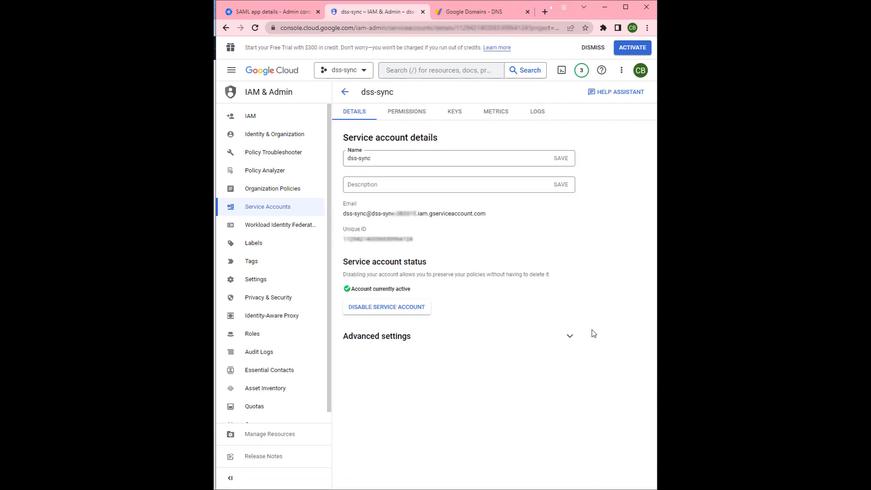
{"action": "left_click", "coordinate": [568, 338]}
{"action": "scroll", "coordinate": [567, 340], "scroll_direction": "down", "scroll_amount": 3}
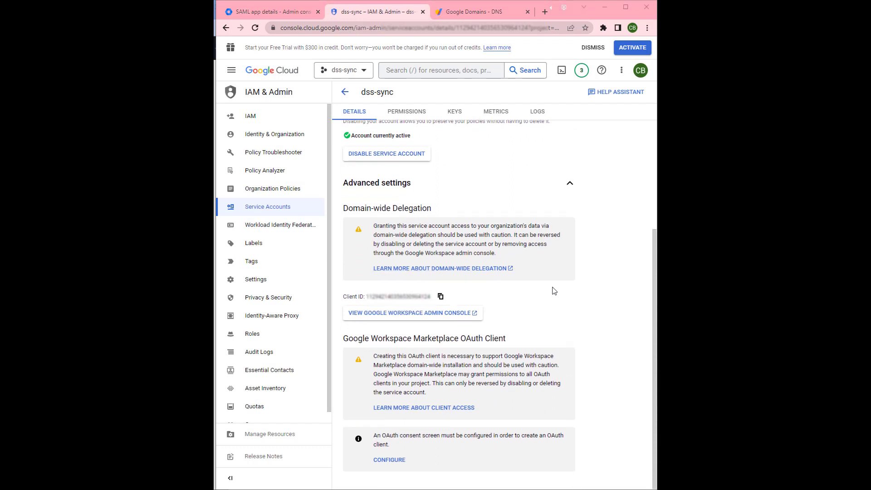
{"action": "left_click", "coordinate": [438, 298]}
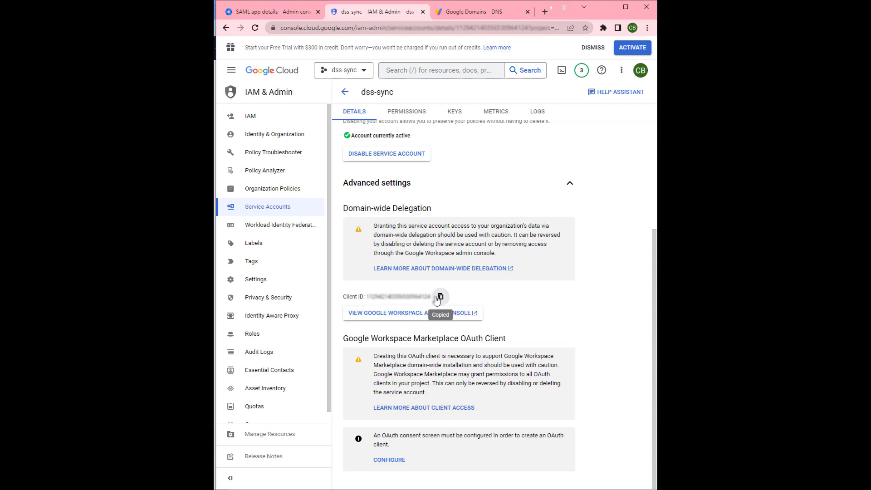
{"action": "left_click", "coordinate": [452, 117]}
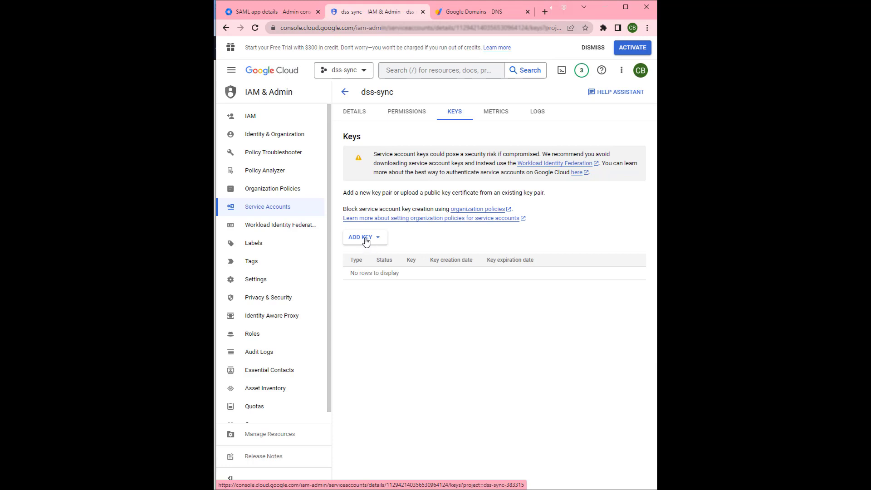
- Create and download a new JSON private key for the dss-sync service account
{"action": "left_click", "coordinate": [365, 241]}
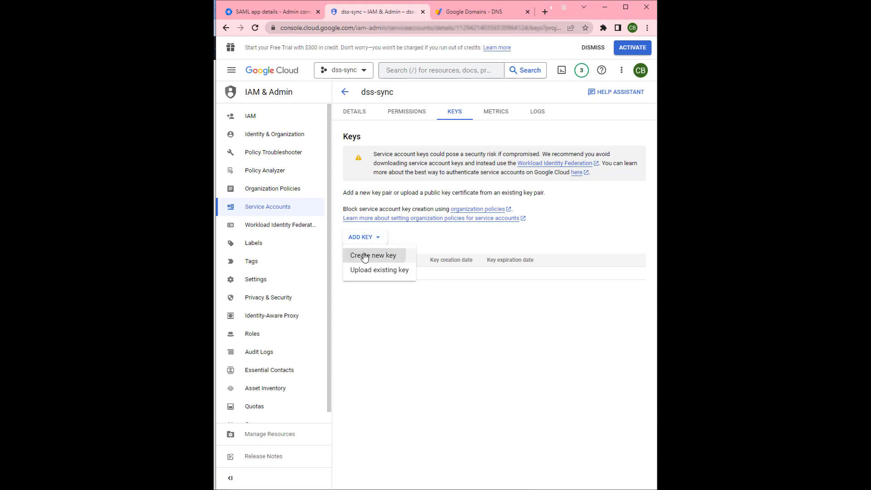
{"action": "left_click", "coordinate": [365, 256]}
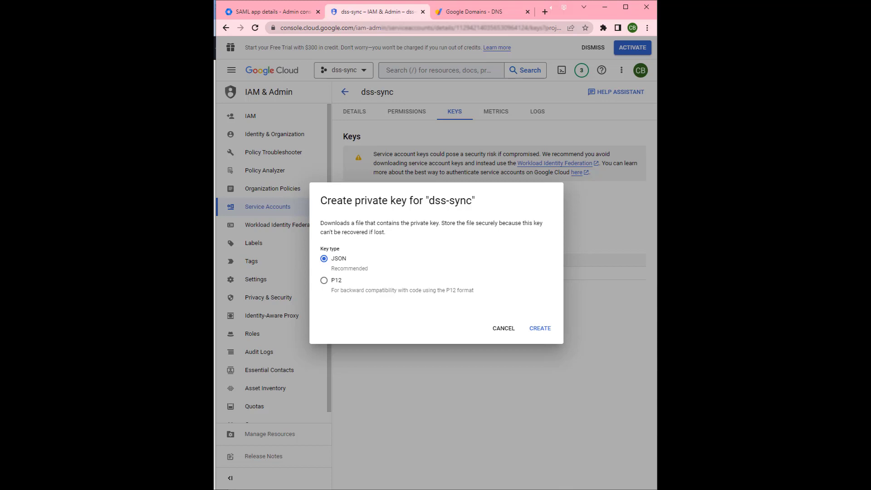
{"action": "left_click", "coordinate": [540, 328]}
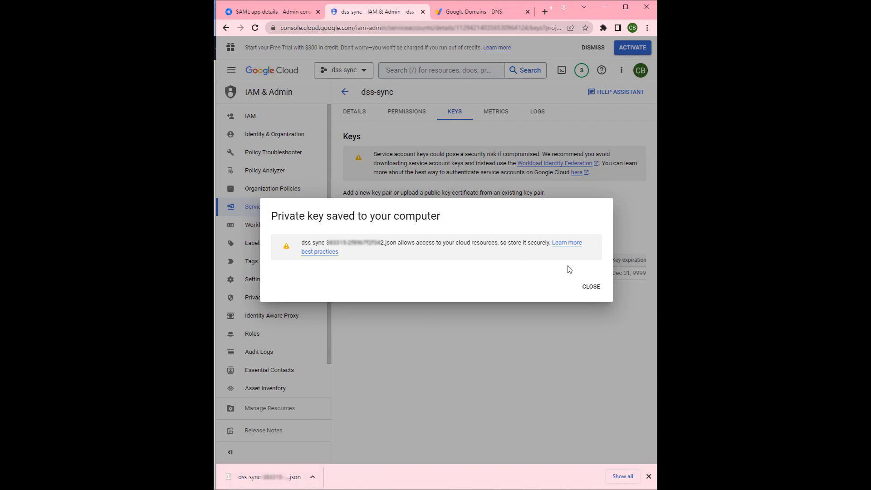
{"action": "left_click", "coordinate": [592, 287]}
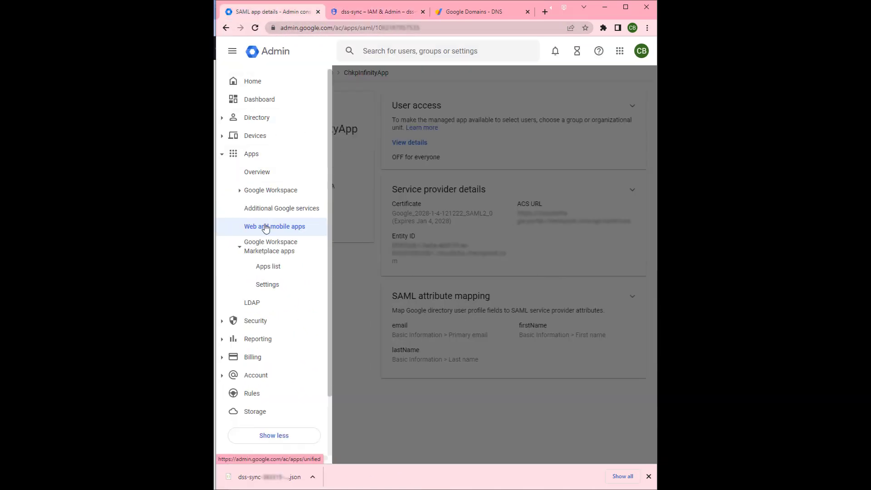
- Go to Security > Access and data control > API controls and manage domain-wide delegation
{"action": "left_click", "coordinate": [227, 323]}
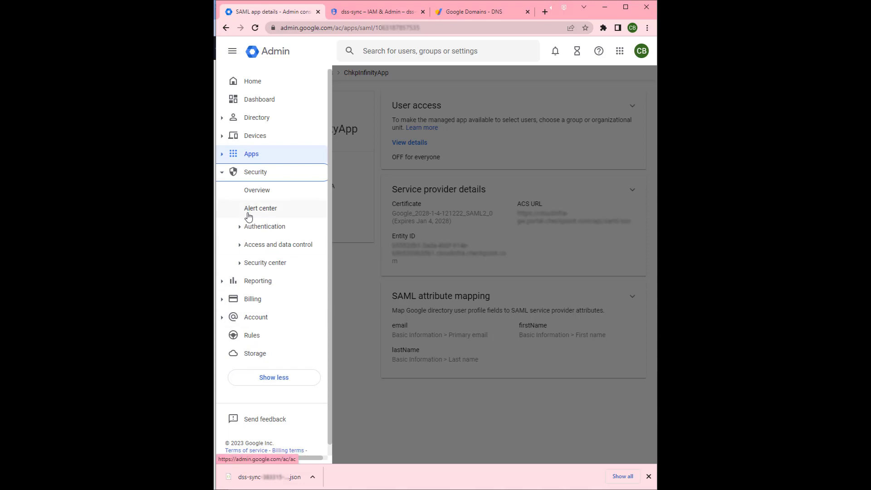
{"action": "left_click", "coordinate": [242, 246]}
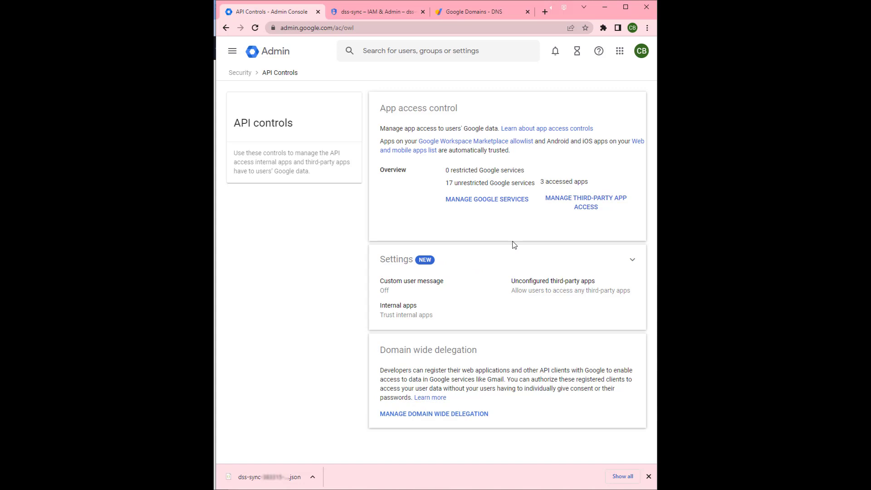
{"action": "left_click", "coordinate": [443, 415]}
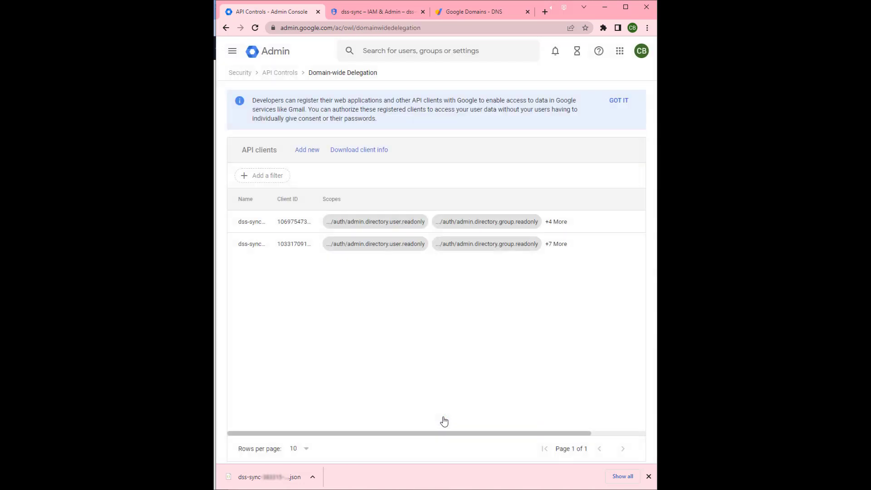
- Add the service account's client ID as an API client with the 6 read-only directory, device and cloud-identity scopes
{"action": "left_click", "coordinate": [313, 151]}
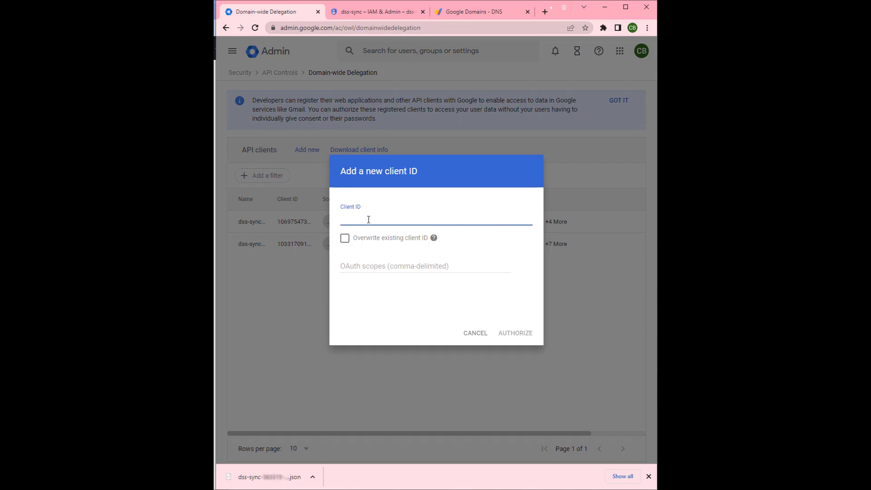
{"action": "key", "text": "ctrl+v"}
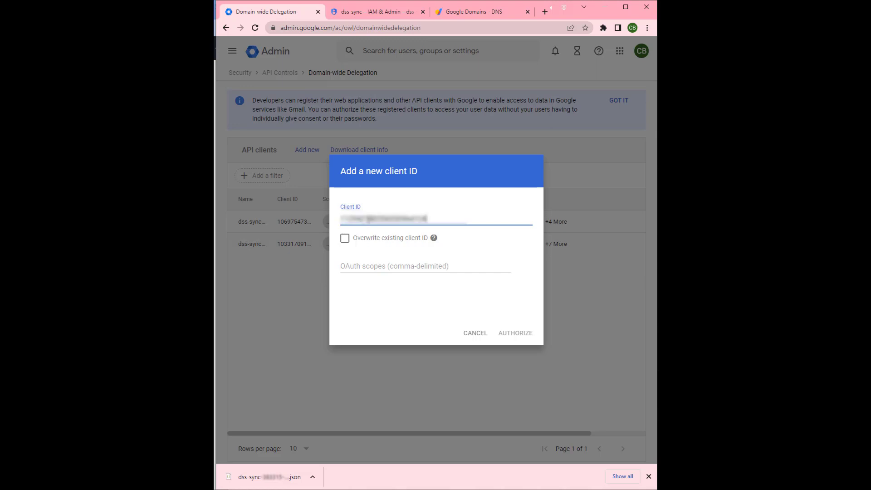
{"action": "key", "text": "alt+Tab"}
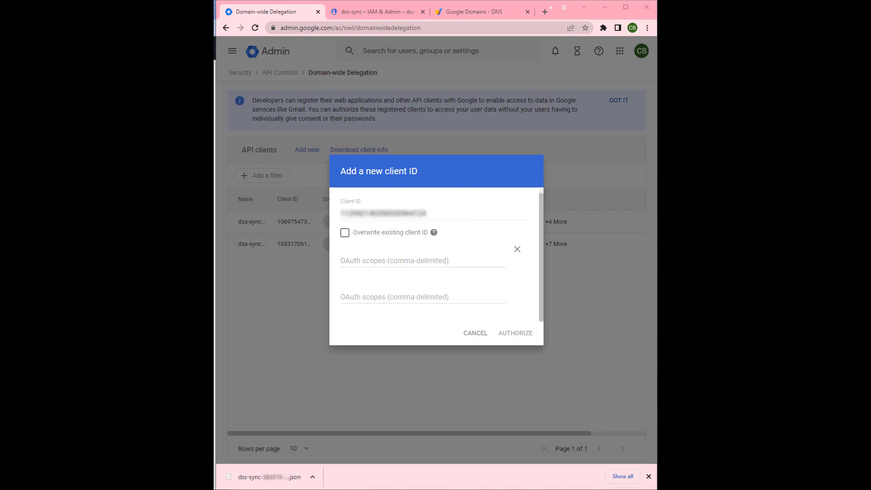
{"action": "left_click", "coordinate": [418, 257]}
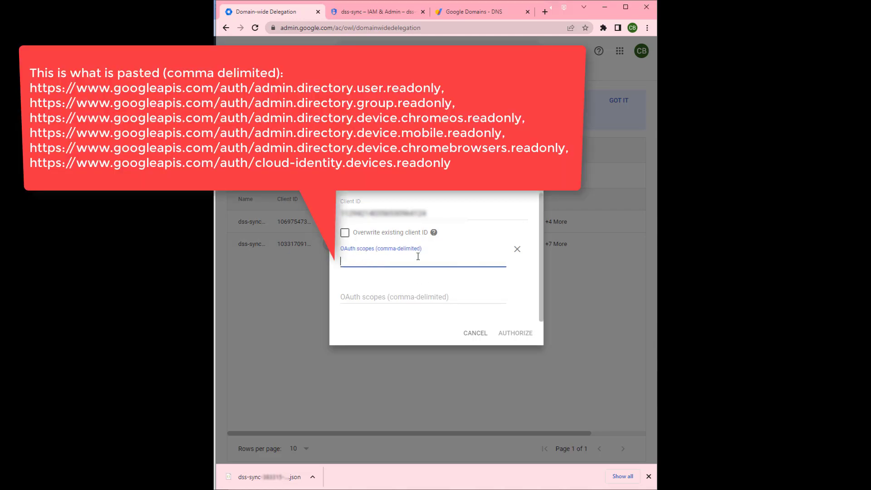
{"action": "key", "text": "ctrl+v"}
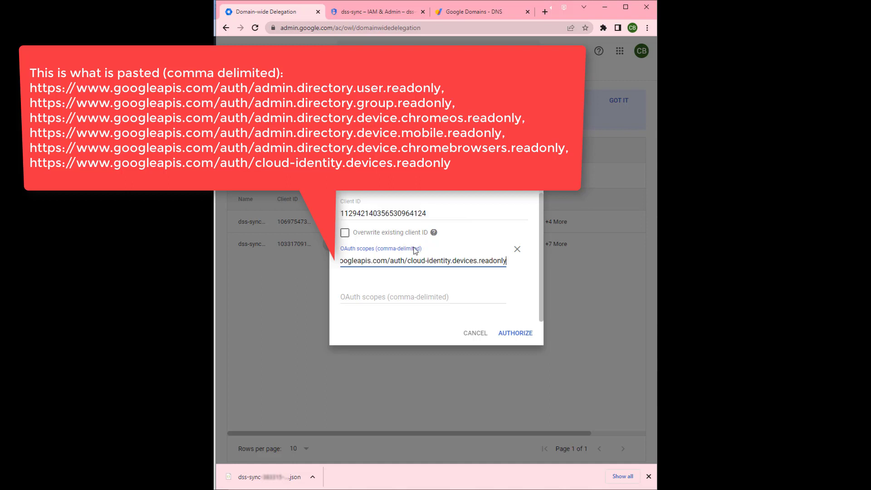
{"action": "left_click", "coordinate": [525, 333]}
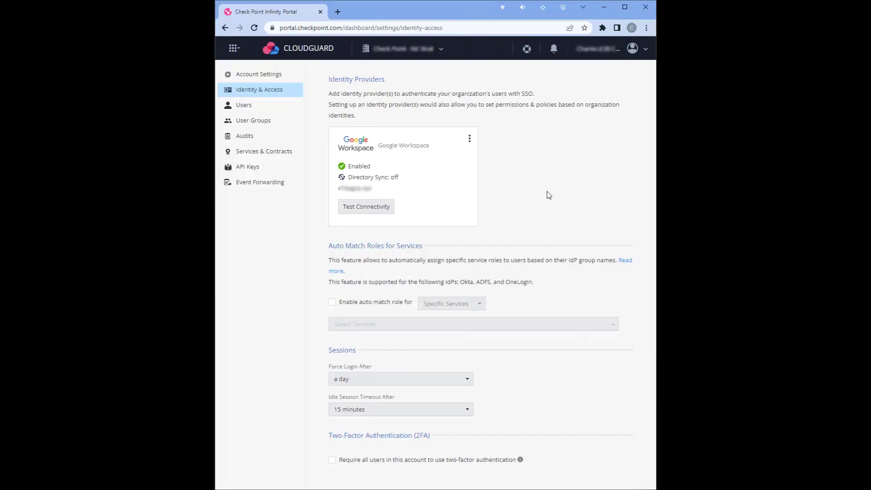
- Edit the Google Workspace provider and enter the admin email on the Set Directory Integration step
{"action": "left_click", "coordinate": [469, 138]}
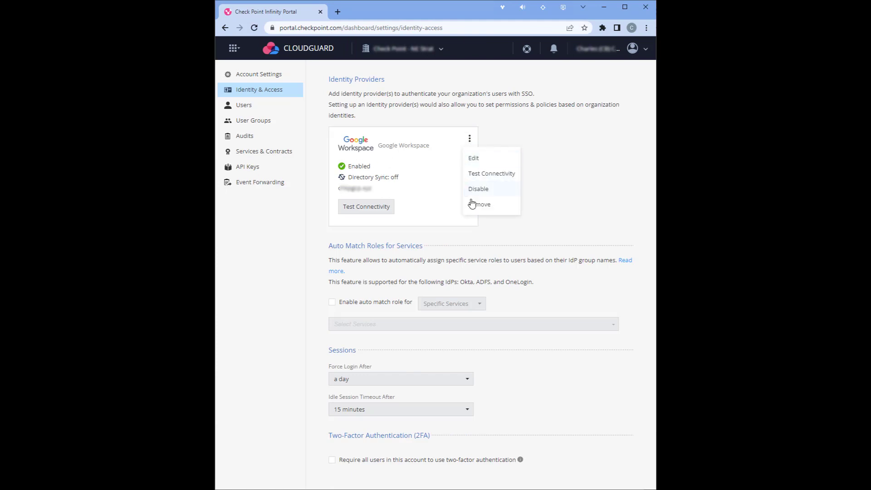
{"action": "left_click", "coordinate": [471, 158]}
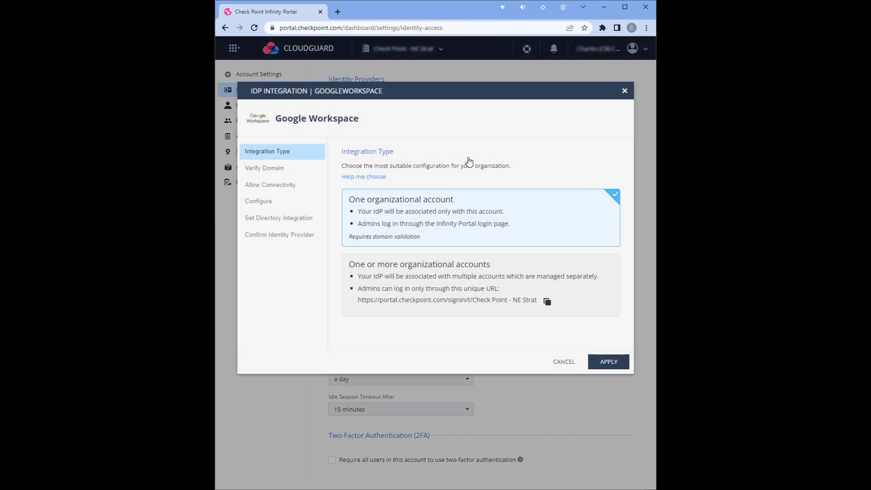
{"action": "left_click", "coordinate": [267, 222]}
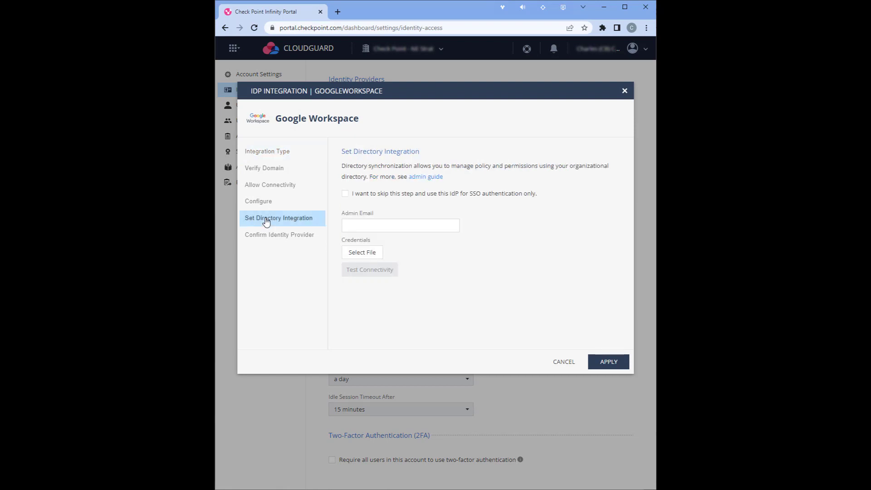
{"action": "left_click", "coordinate": [355, 225]}
{"action": "key", "text": "ctrl+v"}
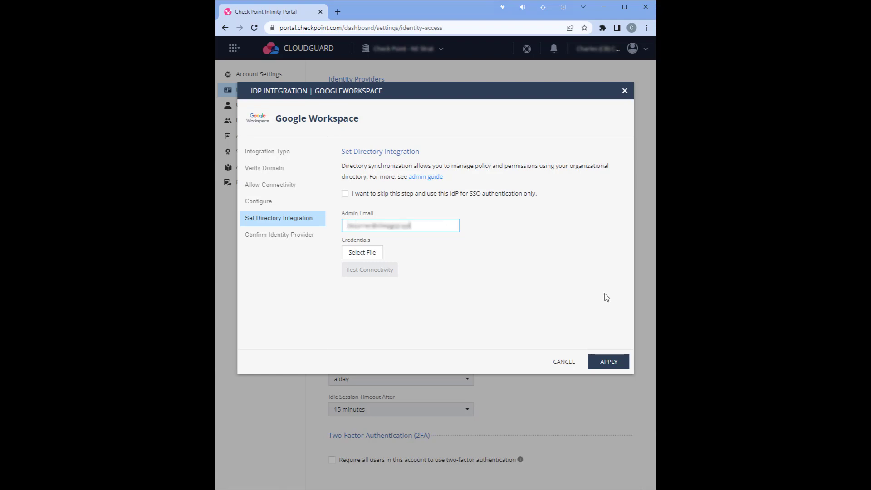
- Upload the service account JSON key, pass the connectivity test, and apply the Google Workspace integration
{"action": "left_click", "coordinate": [370, 256]}
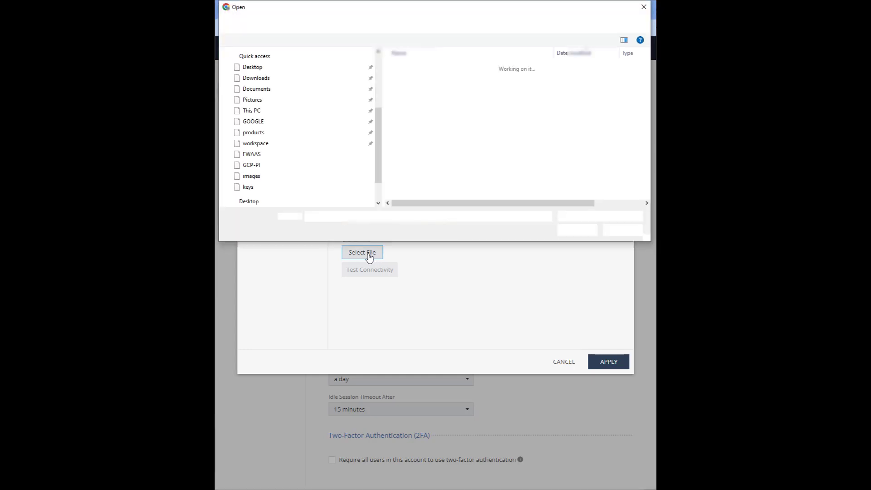
{"action": "left_click", "coordinate": [442, 79]}
{"action": "left_click", "coordinate": [576, 229]}
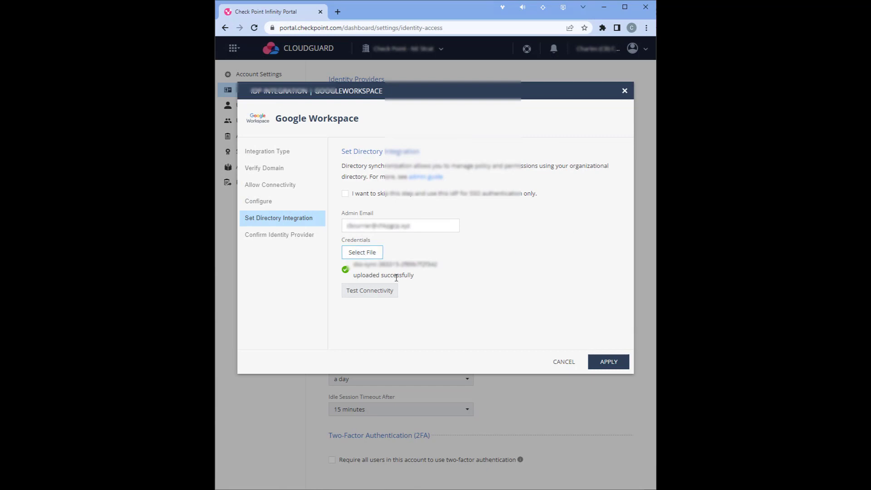
{"action": "left_click", "coordinate": [375, 291]}
{"action": "left_click", "coordinate": [624, 369]}
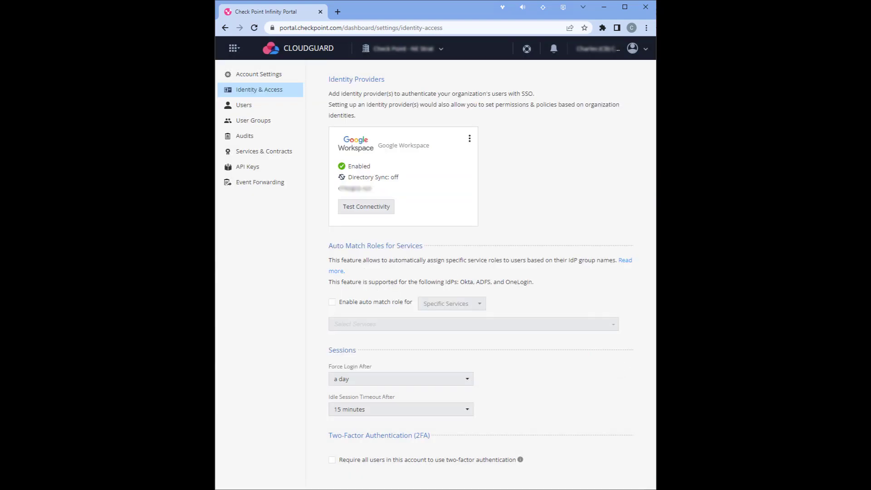